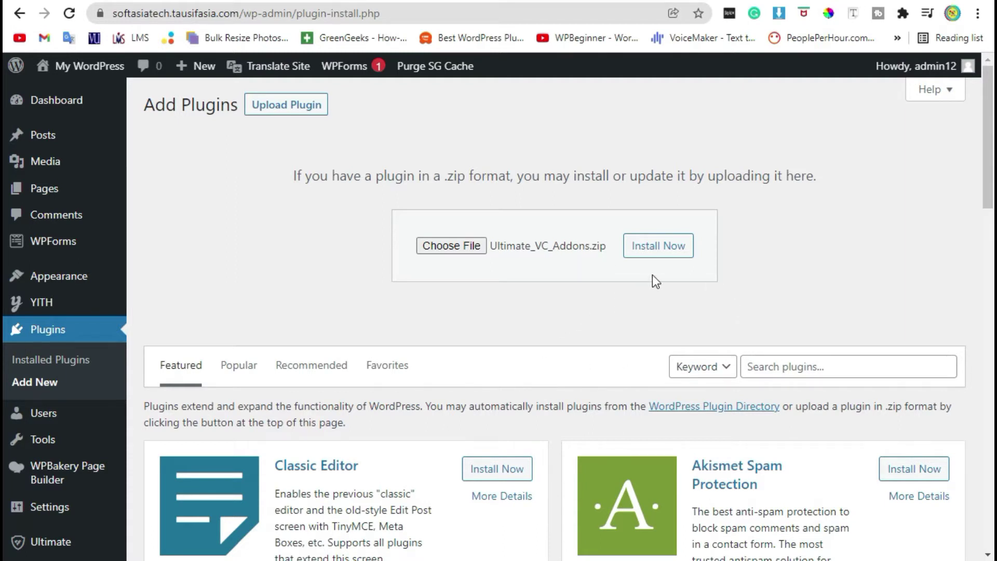
Install the plugin from Ultimate_VC_Addons.zip, replacing the current copy with the uploaded one.
left_click(657, 248)
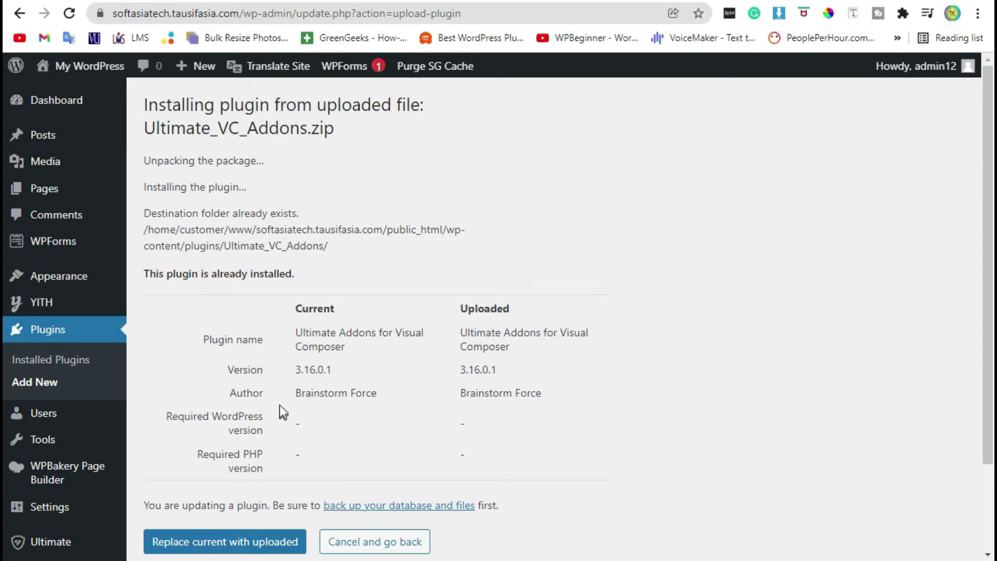
scroll(323, 345, "down", 2)
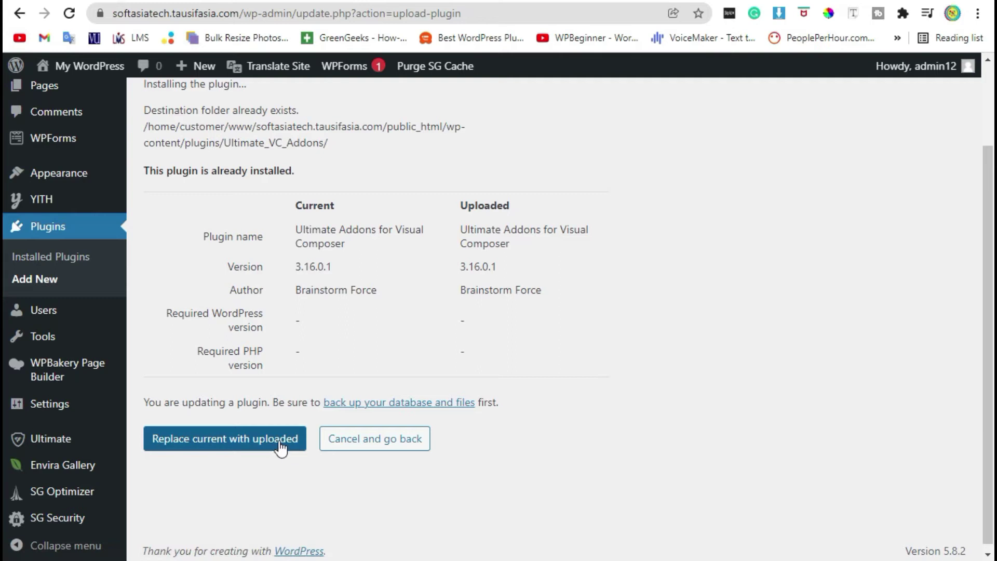
left_click(196, 447)
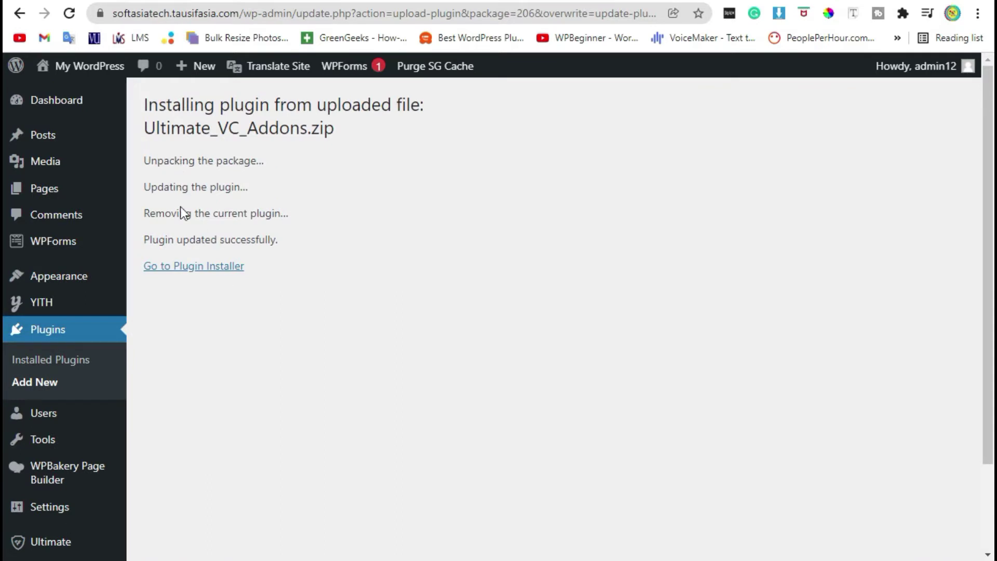
left_click_drag(152, 241, 276, 241)
Open the Contact me page with WPBakery Page Builder and switch it to the backend editor.
left_click(65, 100)
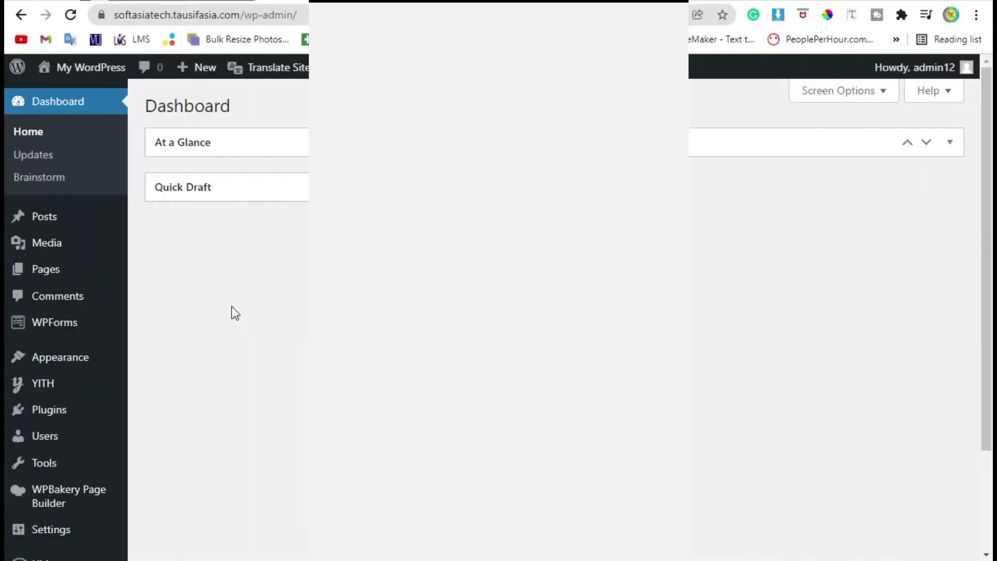
left_click(78, 276)
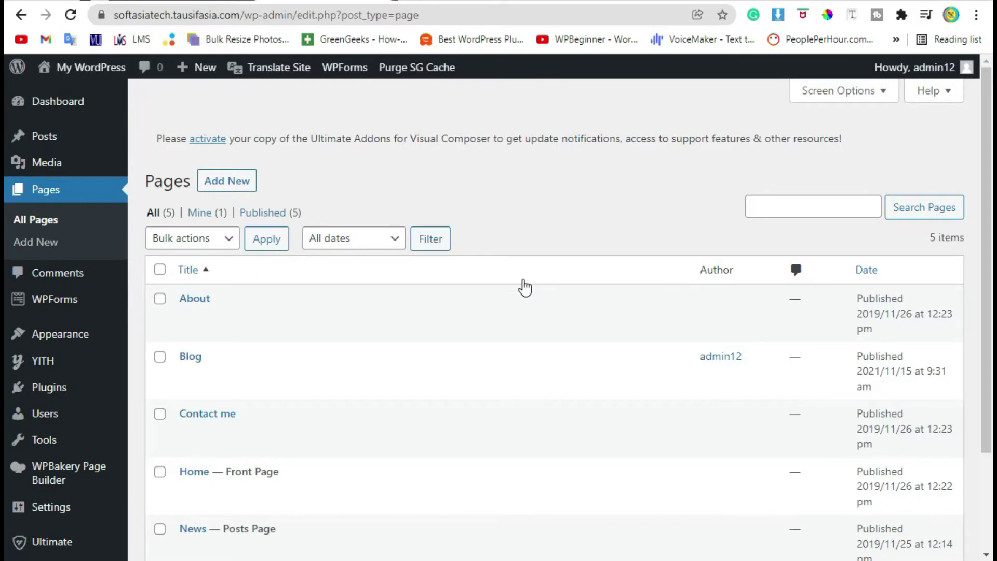
scroll(517, 282, "down", 2)
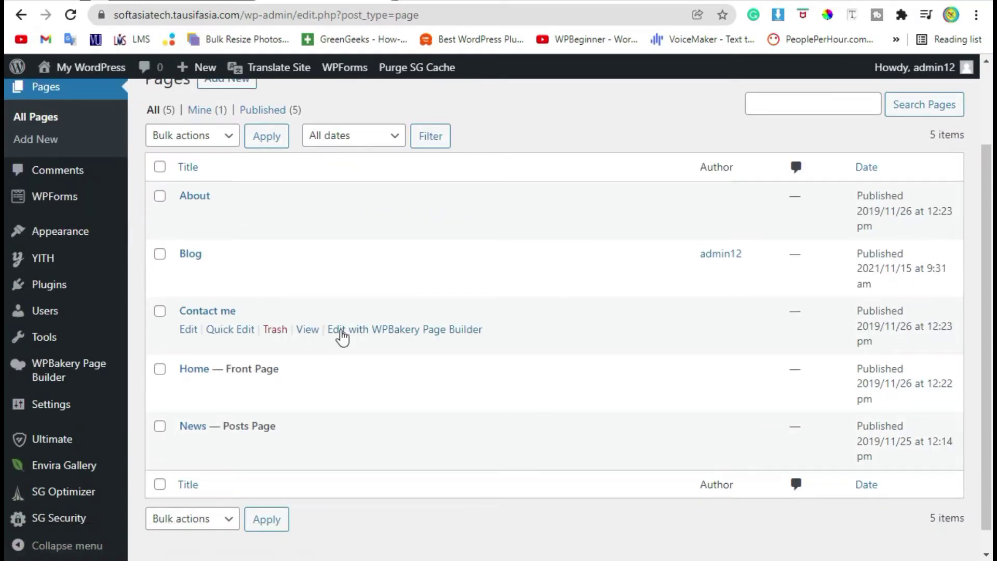
left_click(374, 332)
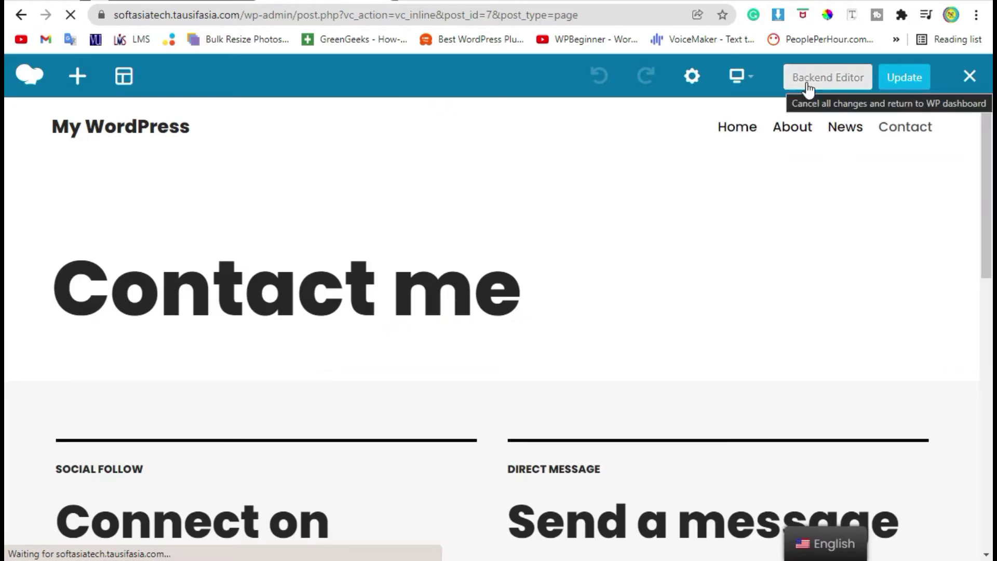
left_click(807, 85)
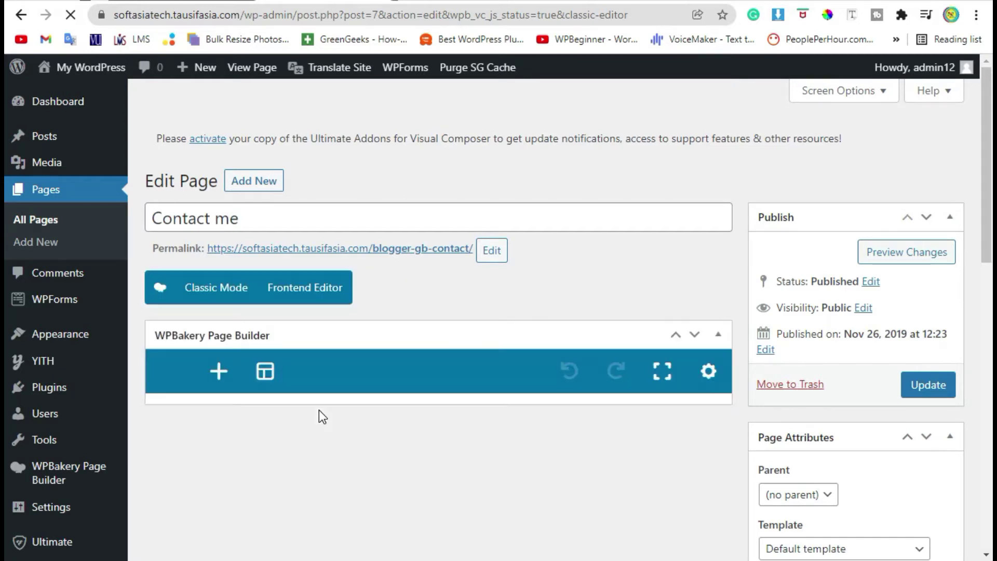
Add a Google Trends element from the Ultimate VC Addons at the end of the page content.
scroll(319, 411, "down", 10)
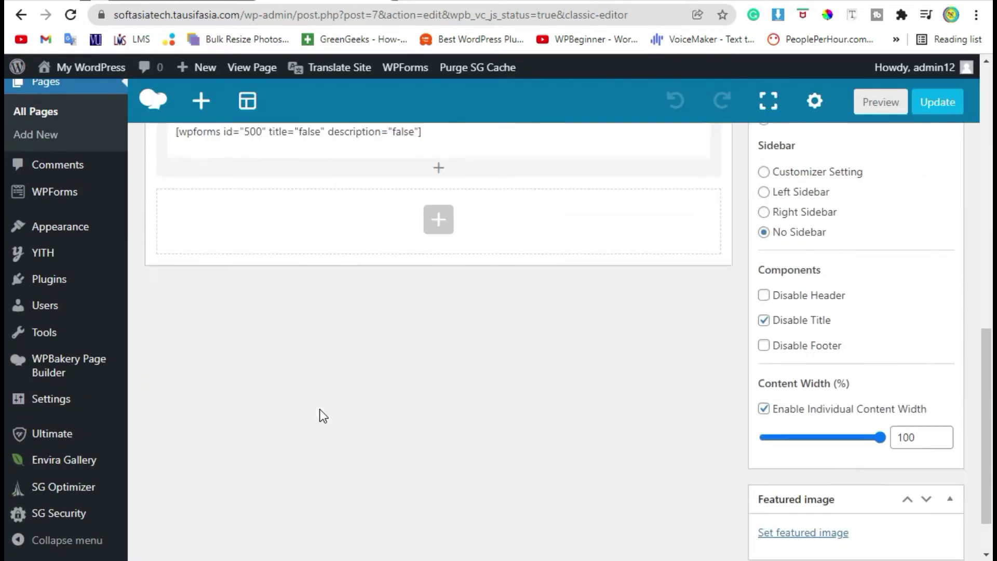
scroll(321, 416, "up", 3)
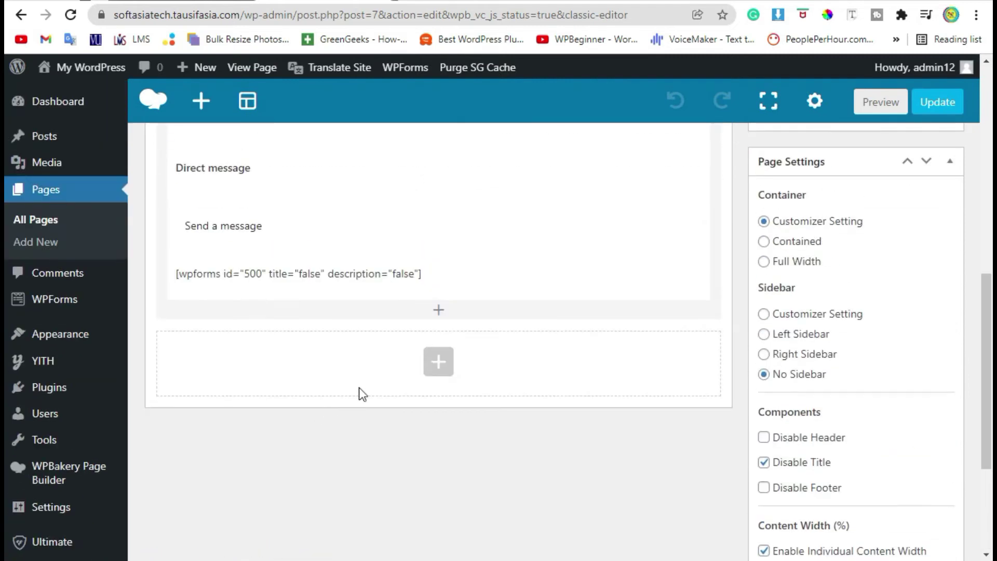
left_click(439, 370)
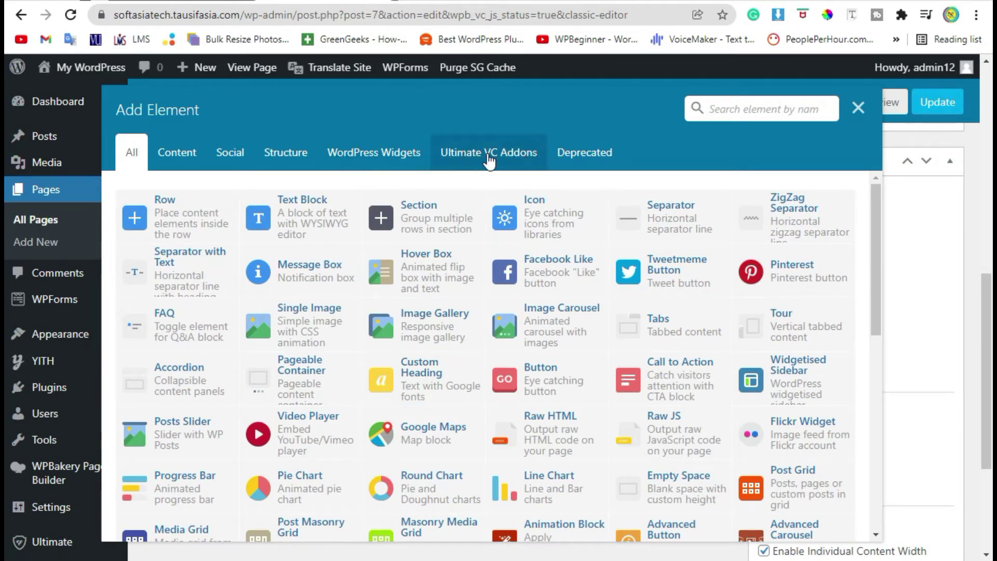
left_click(488, 155)
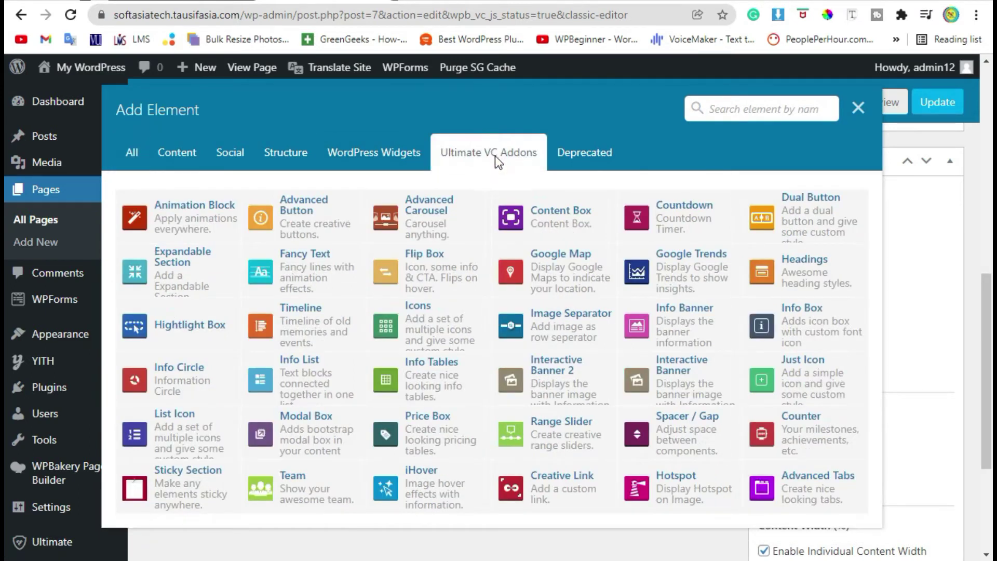
left_click(664, 281)
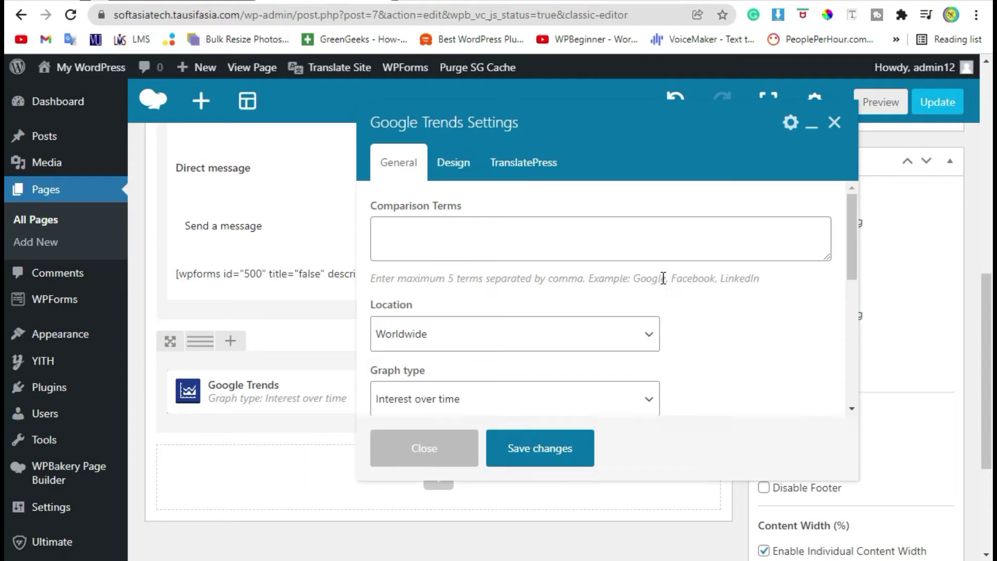
Enter "Cricket, Hockey, Football, Baseball, and Rugby" as the Google Trends comparison terms.
left_click(408, 240)
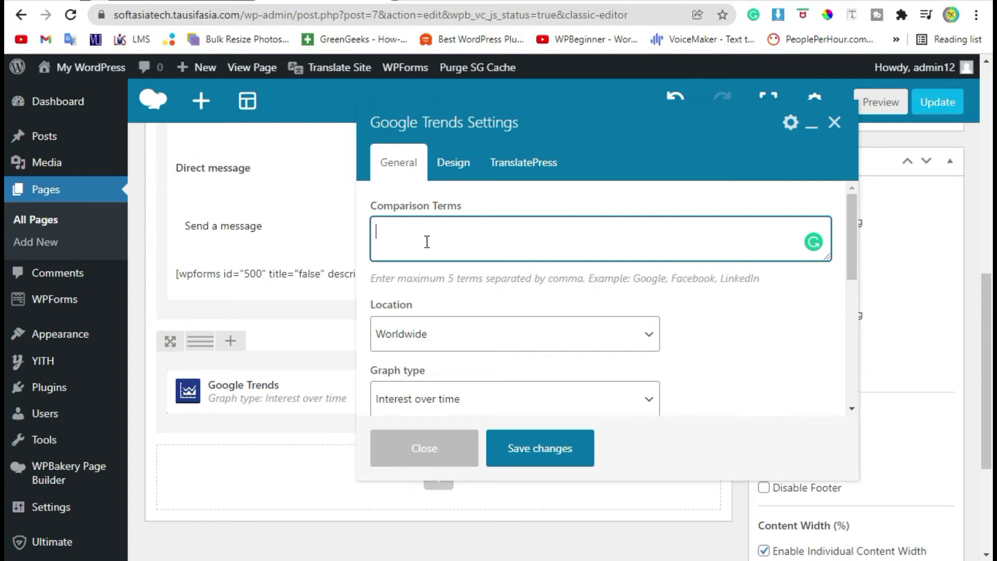
type("Cric")
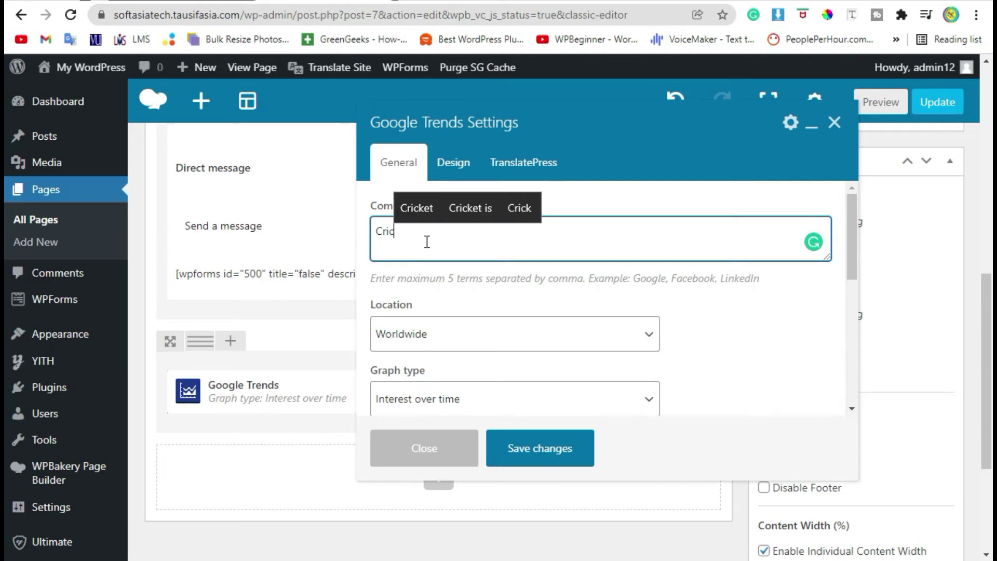
type("ket, Hockey, ")
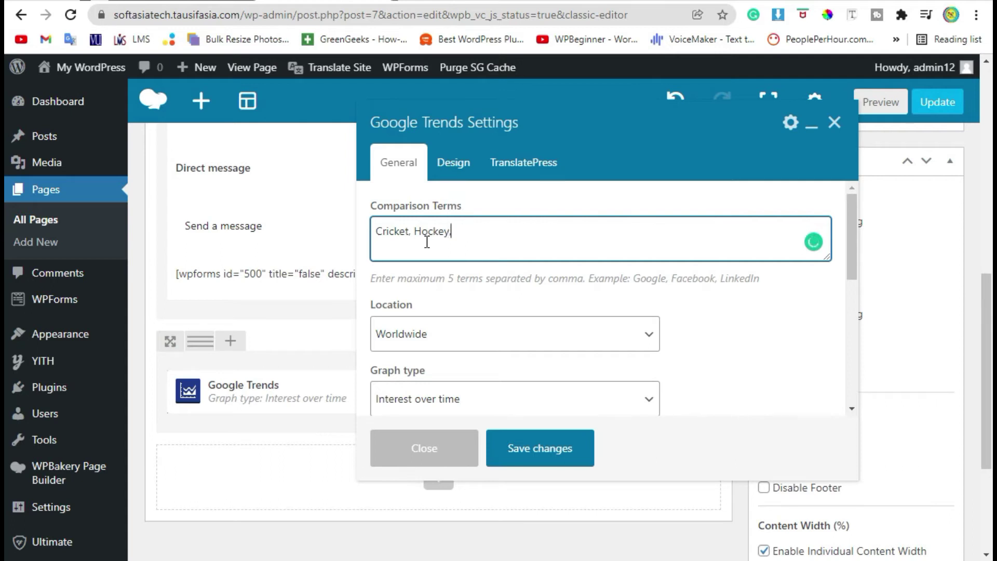
type("Foot")
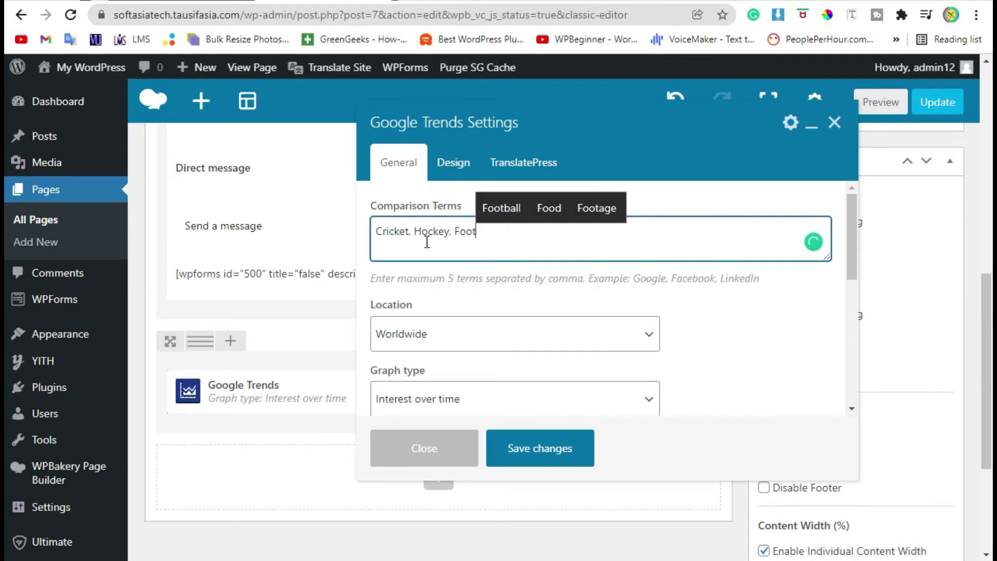
type("ball,")
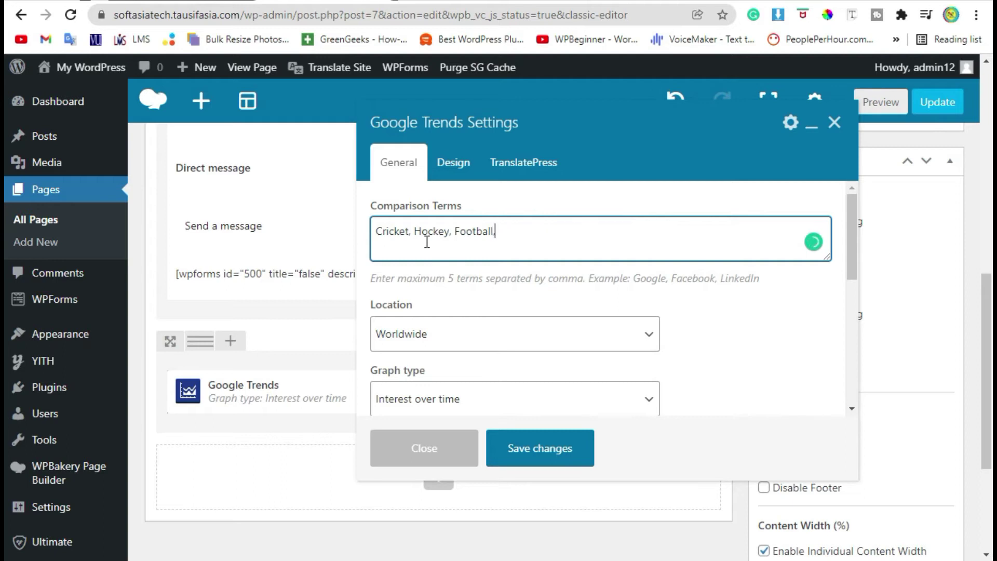
type(" Baseball")
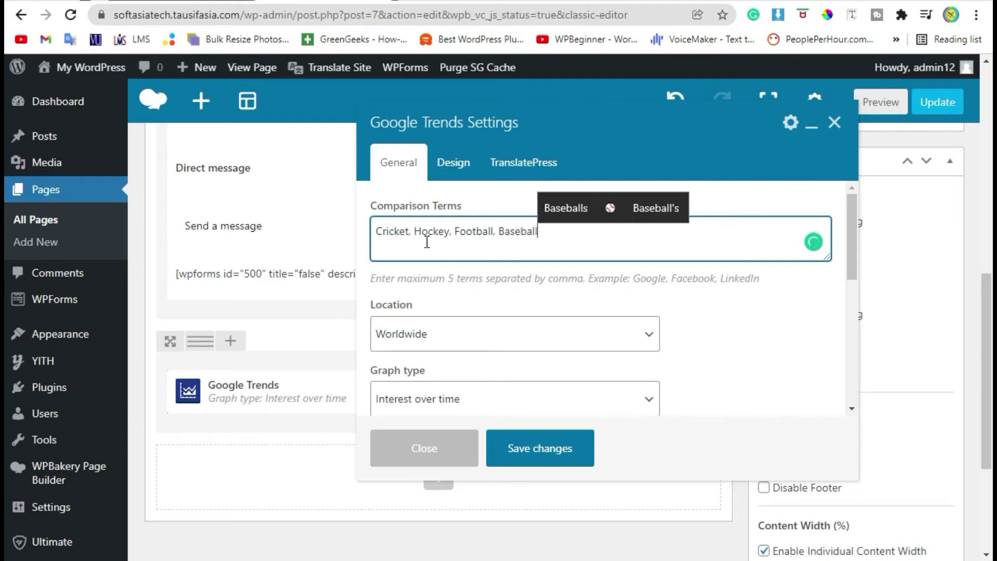
type(",")
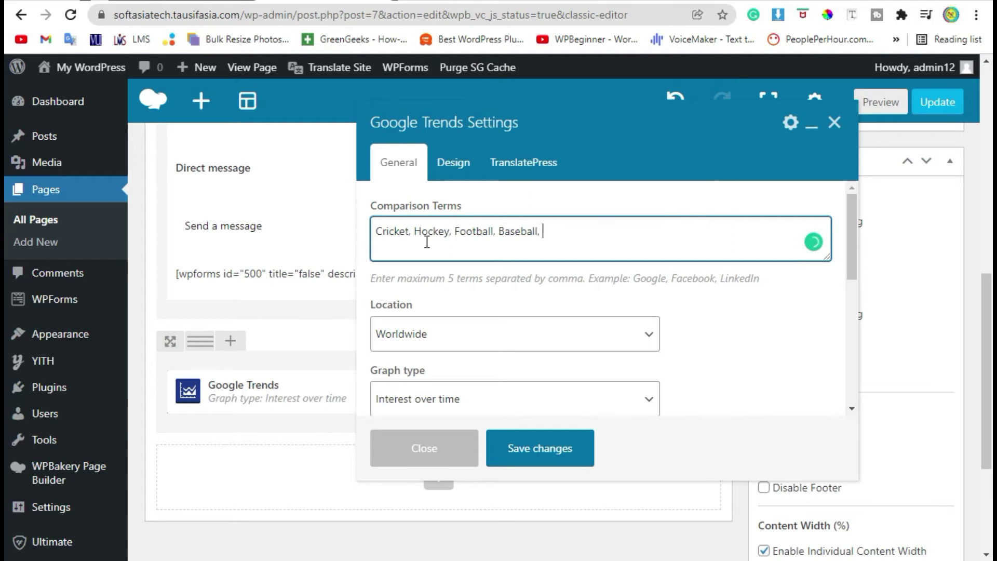
type(" and ")
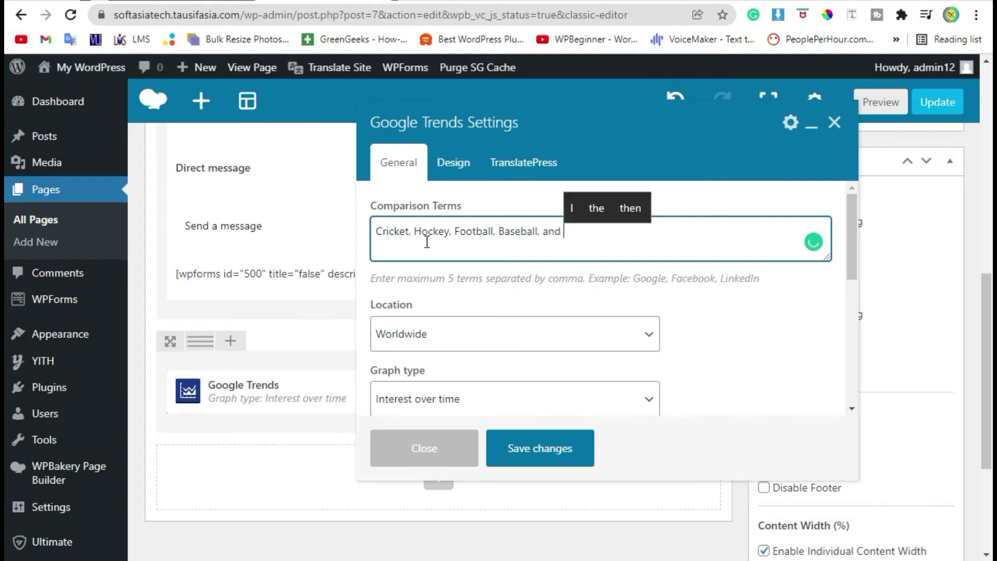
type("Rugby")
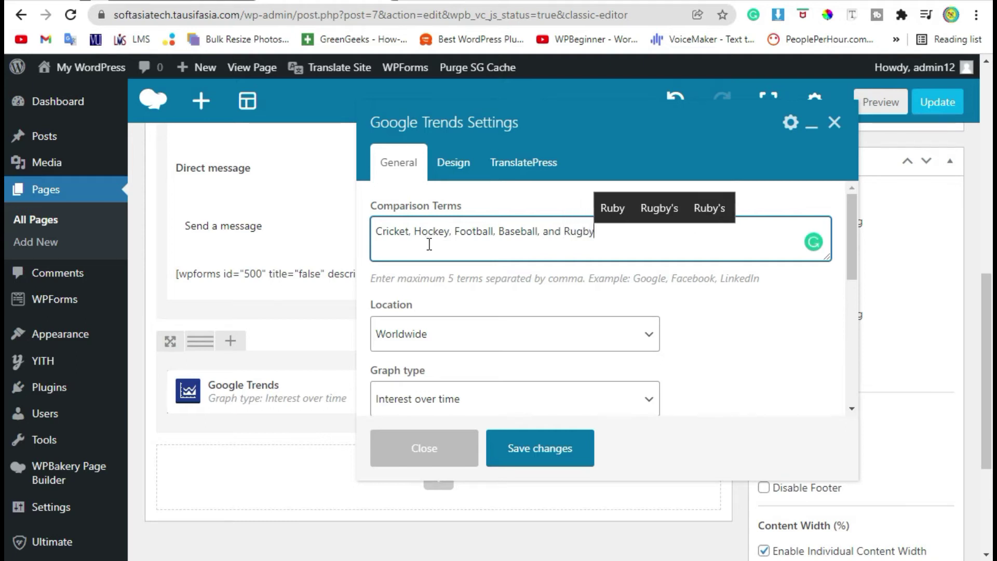
Choose Worldwide as the trends location and Interest over time as the graph type.
double_click(370, 307)
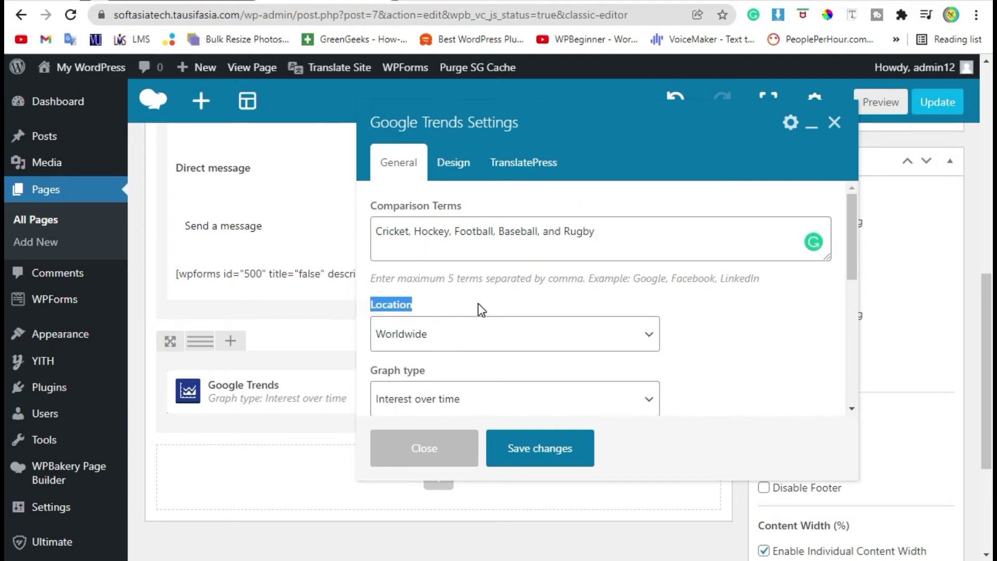
scroll(481, 309, "down", 2)
left_click(456, 228)
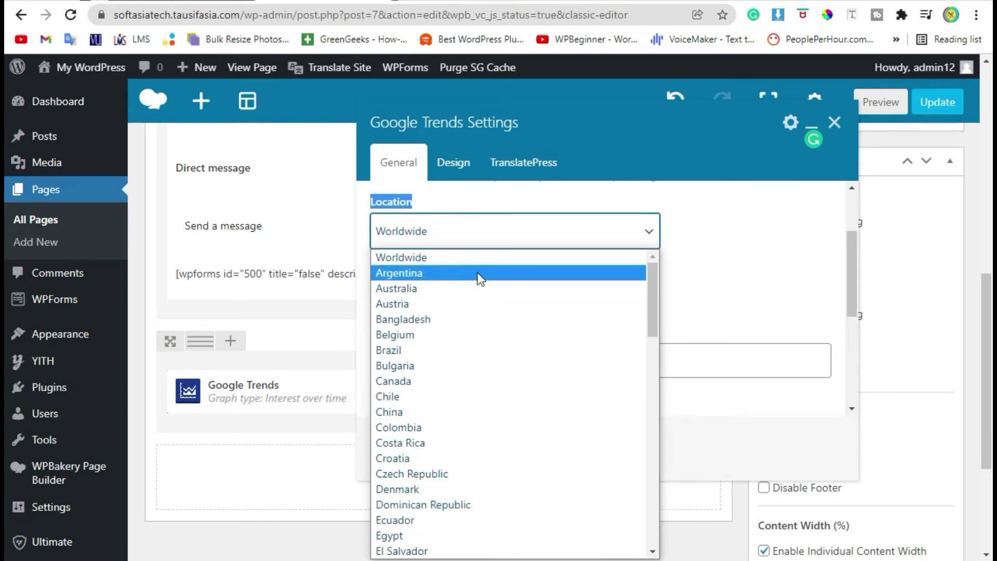
left_click(482, 256)
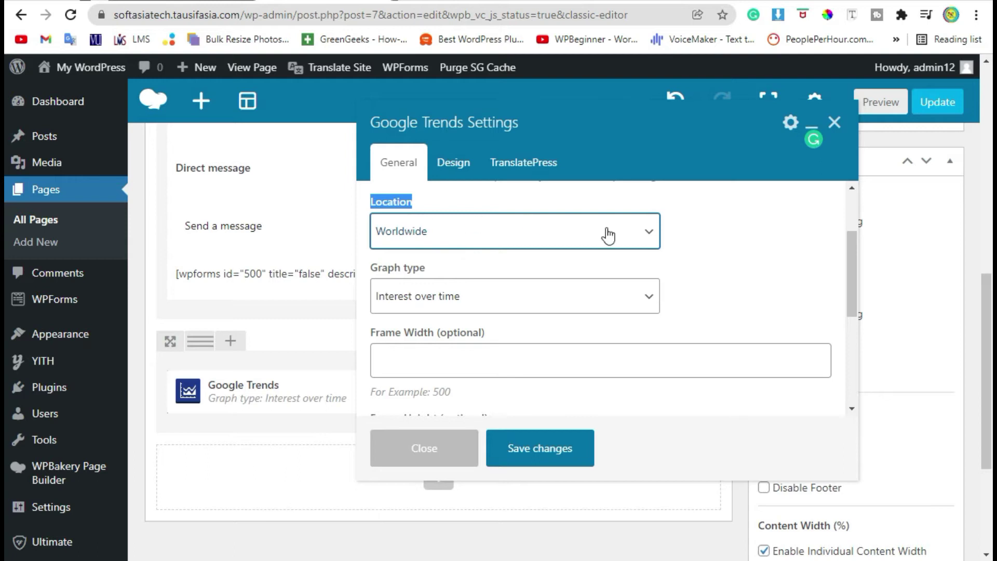
left_click(693, 239)
scroll(661, 257, "down", 2)
scroll(465, 287, "up", 2)
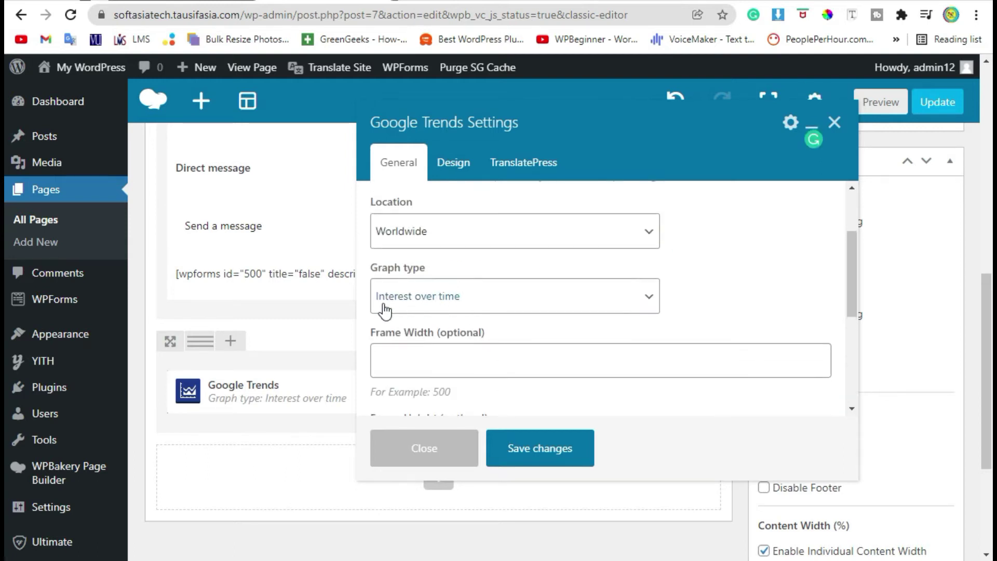
left_click(415, 294)
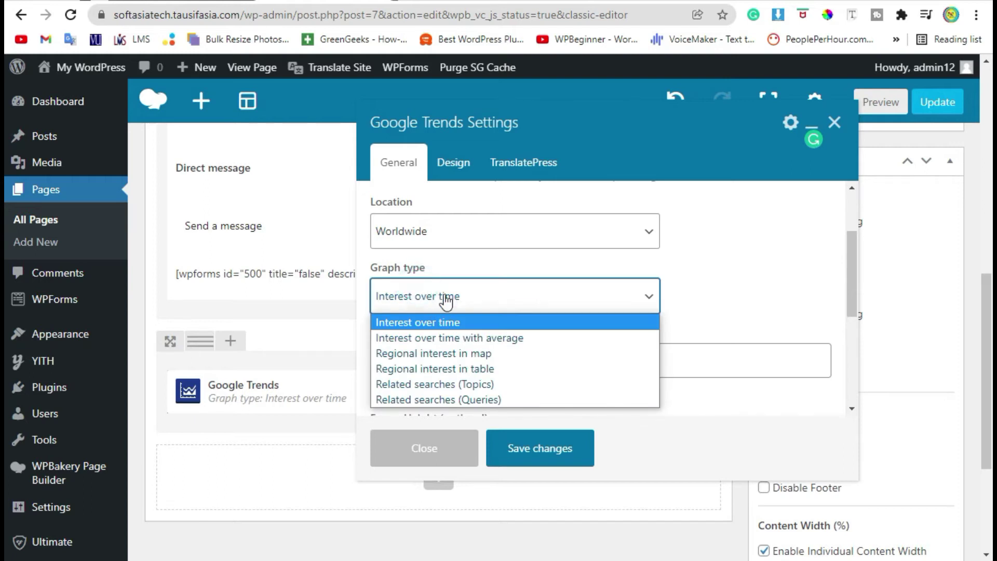
left_click(422, 322)
Save the Google Trends settings with the frame width, frame height and extra class name left blank.
scroll(674, 287, "down", 2)
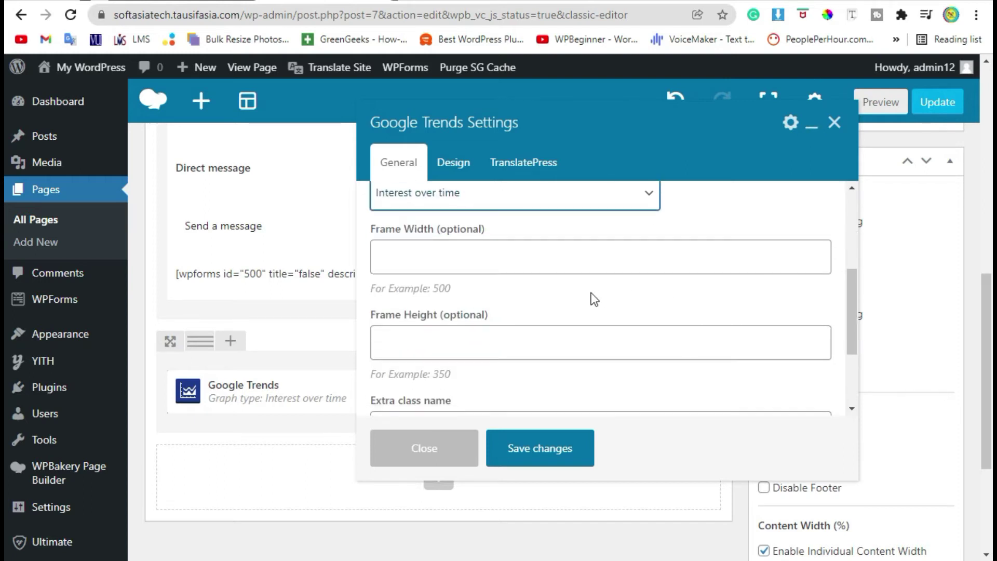
scroll(594, 299, "down", 2)
triple_click(375, 216)
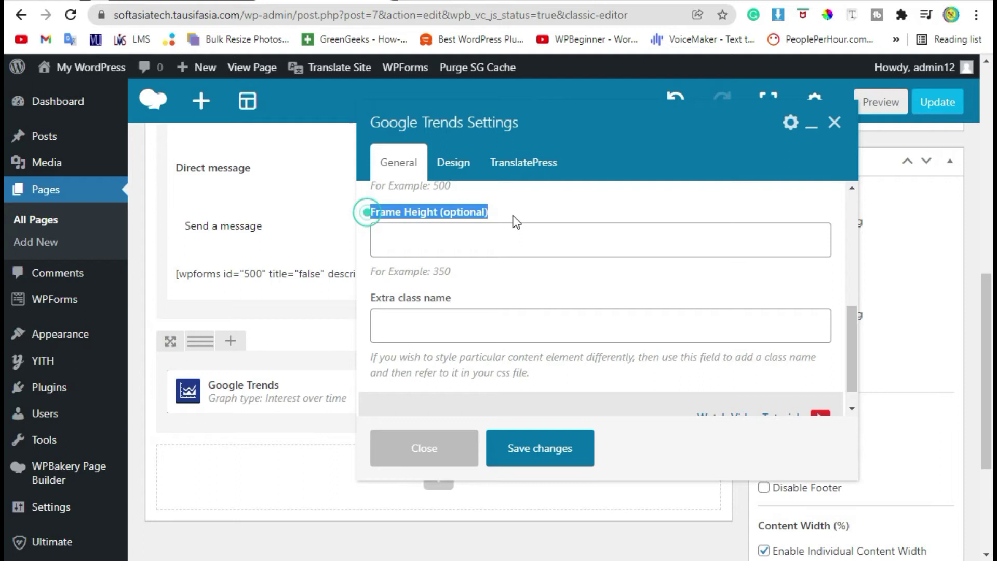
left_click(378, 291)
scroll(442, 292, "down", 1)
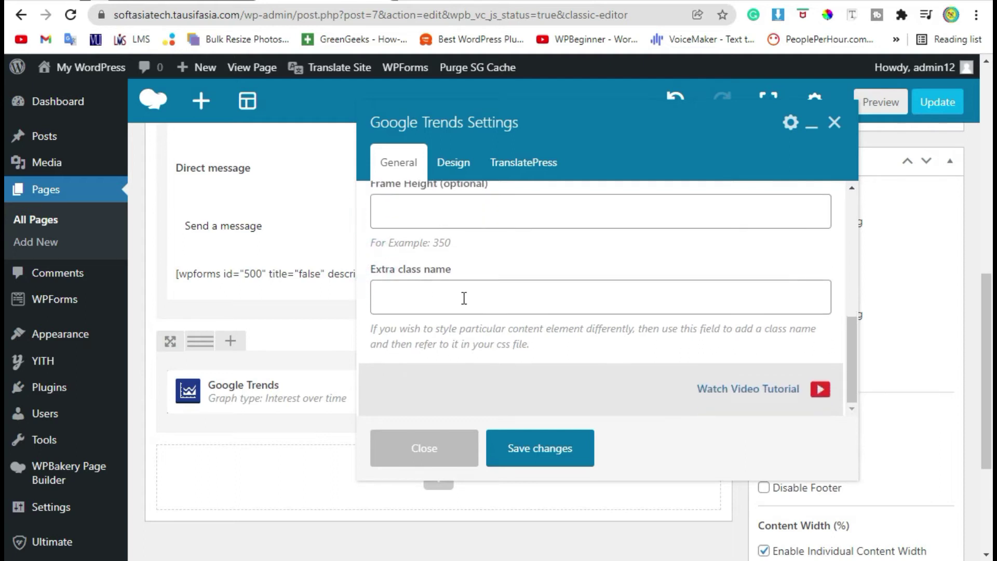
scroll(468, 289, "up", 2)
left_click(538, 466)
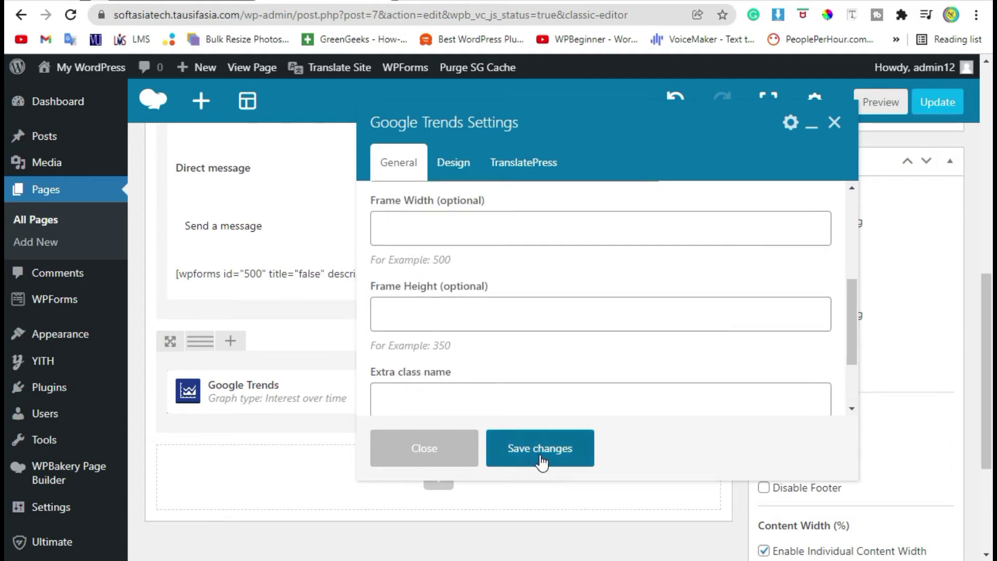
Update the Contact me page and view the Google Trends chart on the live page.
left_click(937, 102)
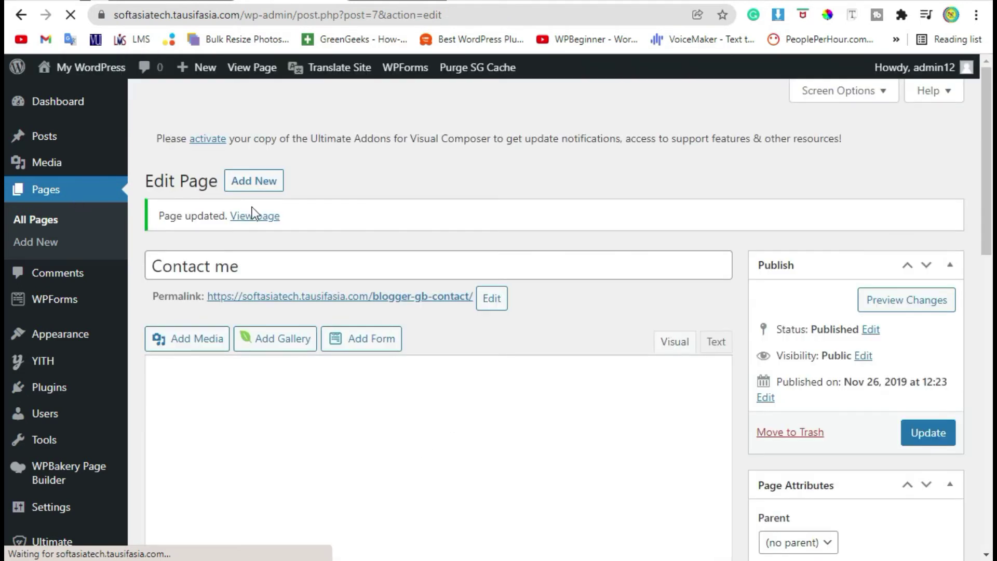
left_click(262, 218)
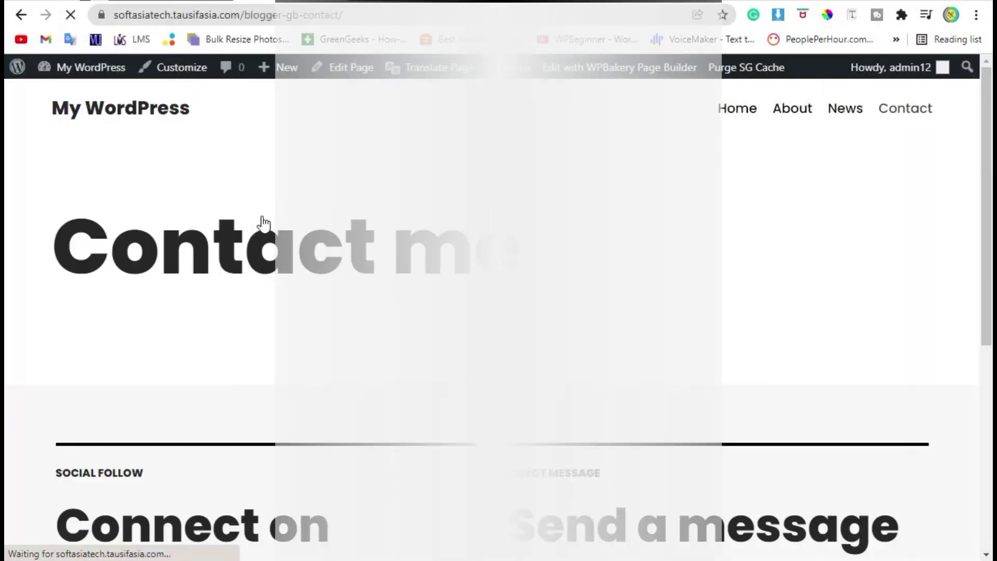
scroll(262, 220, "down", 9)
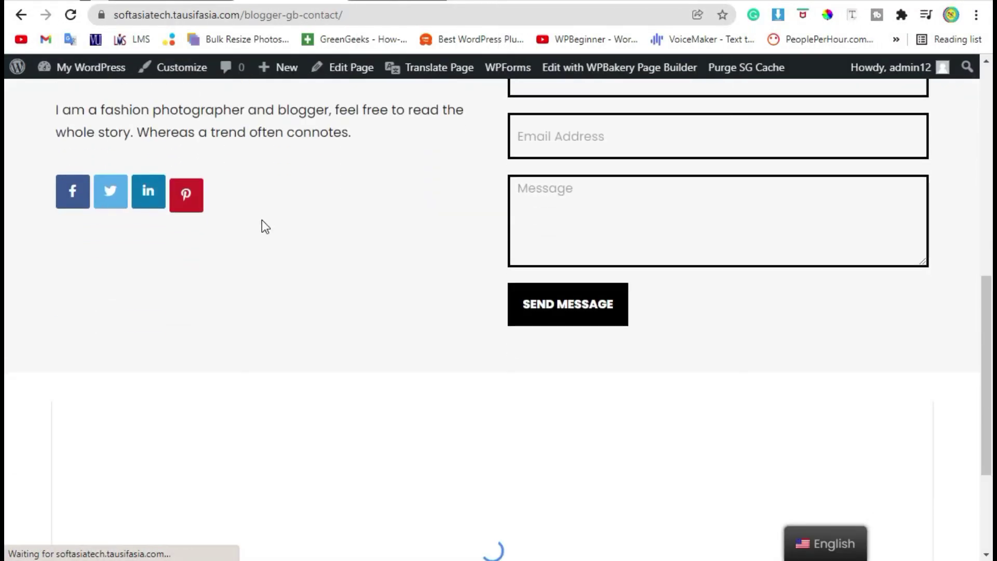
scroll(262, 221, "down", 4)
scroll(262, 222, "down", 1)
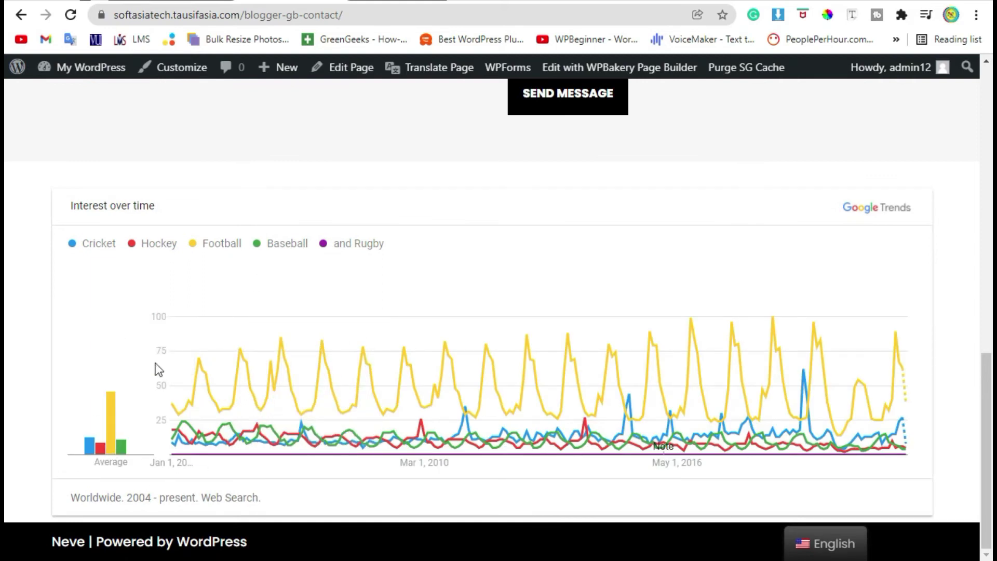
Examine the interest-over-time values and the location and period caption of the Google Trends chart.
mouse_move(203, 386)
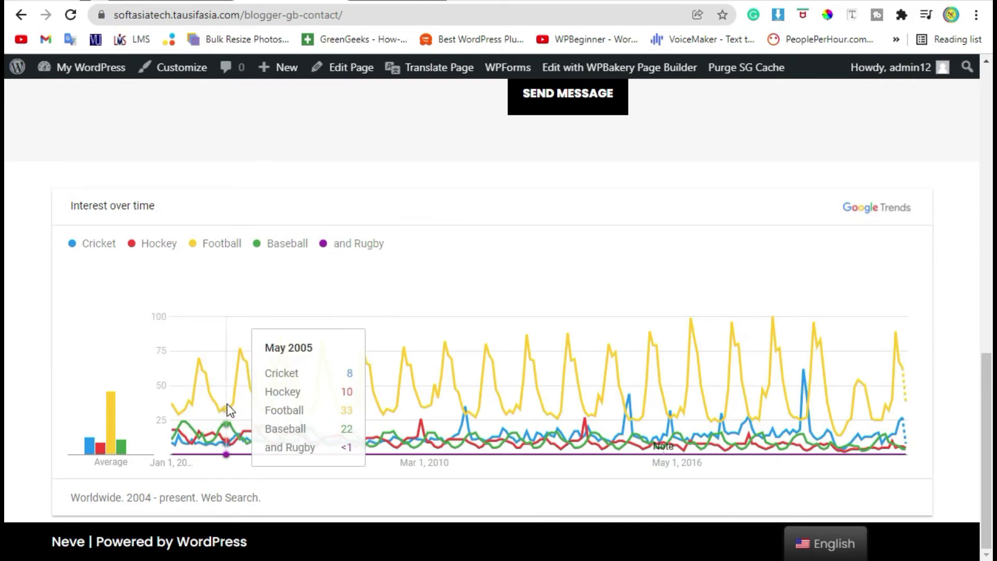
left_click_drag(125, 495, 158, 499)
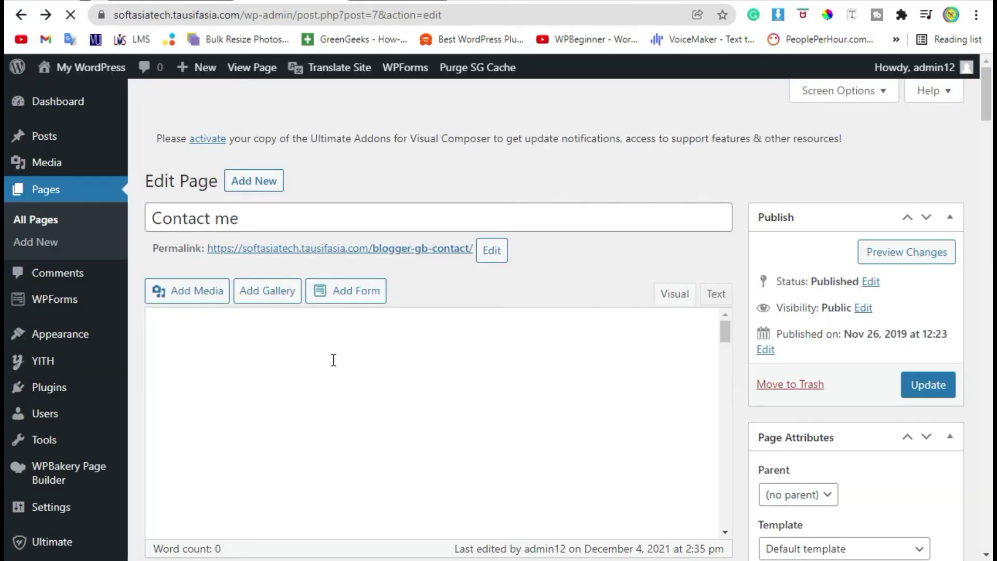
Change the Google Trends element's graph type to Regional interest in map on the Contact me page and save its settings.
scroll(512, 211, "down", 5)
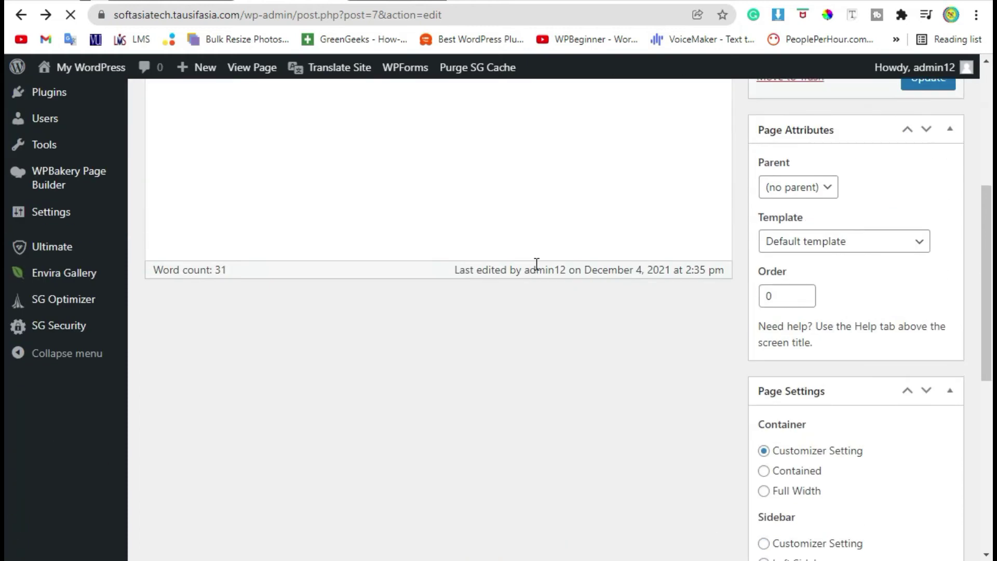
scroll(460, 405, "down", 12)
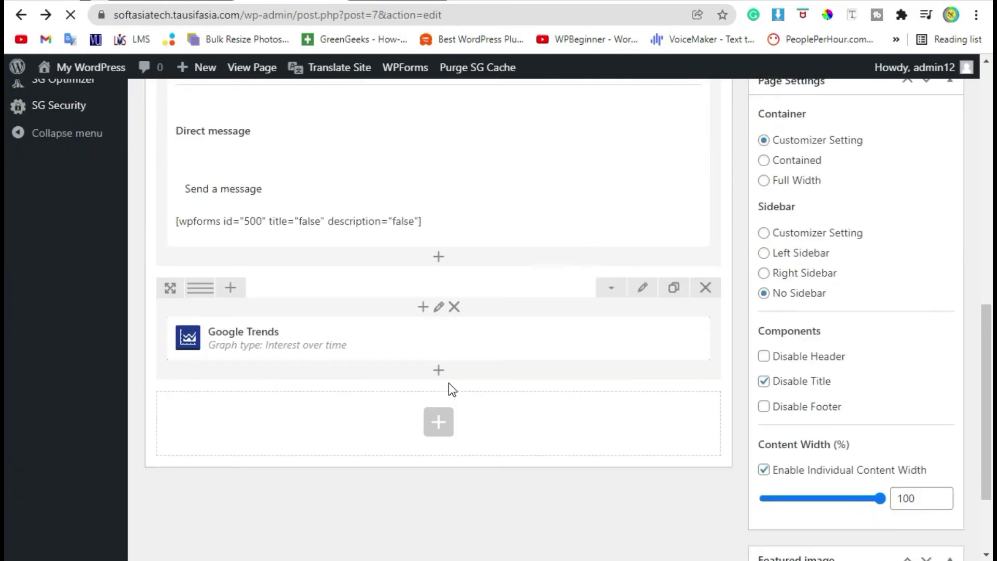
left_click(471, 191)
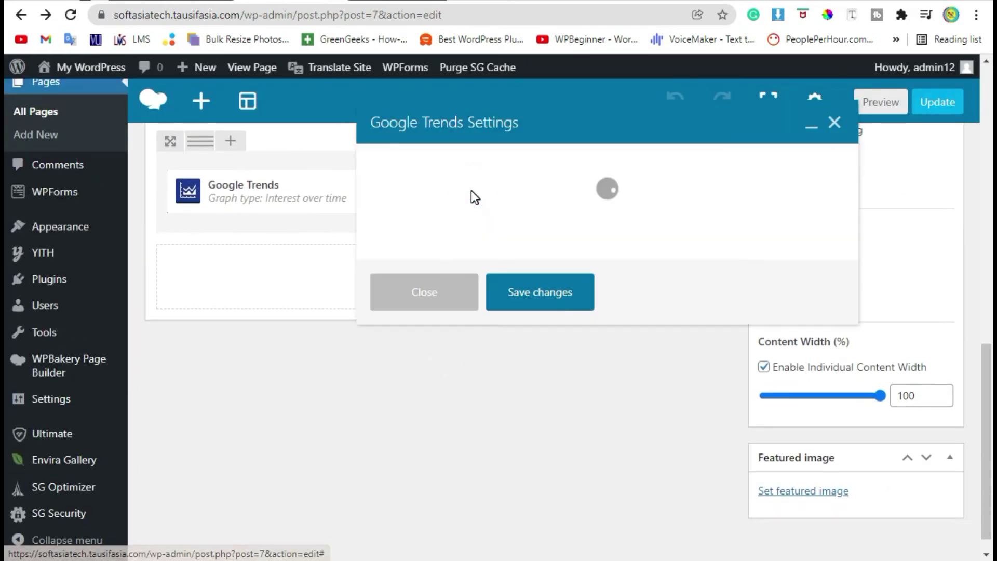
scroll(669, 319, "down", 1)
scroll(669, 319, "down", 3)
left_click_drag(367, 271, 389, 274)
left_click(425, 297)
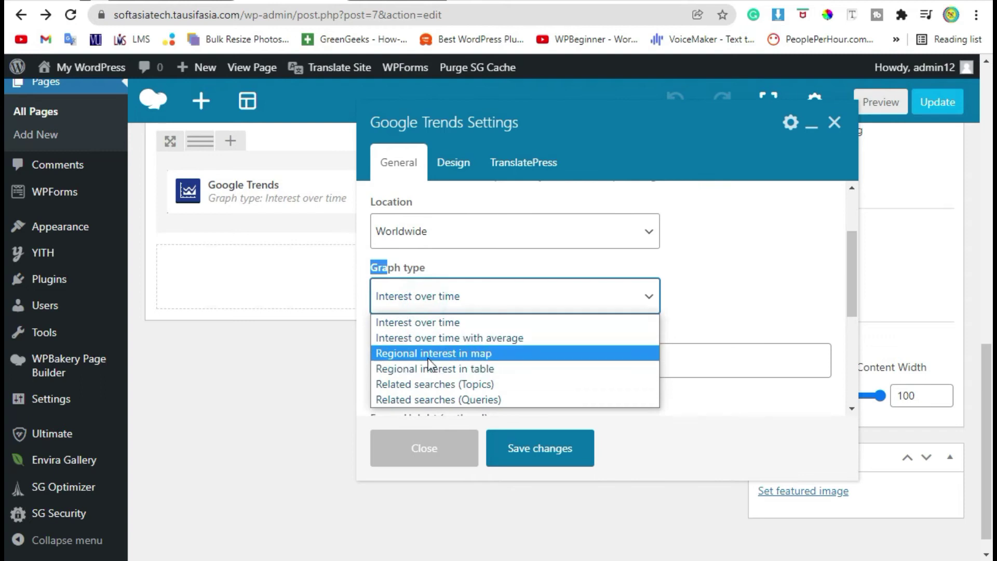
left_click(448, 356)
left_click(677, 263)
scroll(623, 337, "down", 3)
left_click(547, 440)
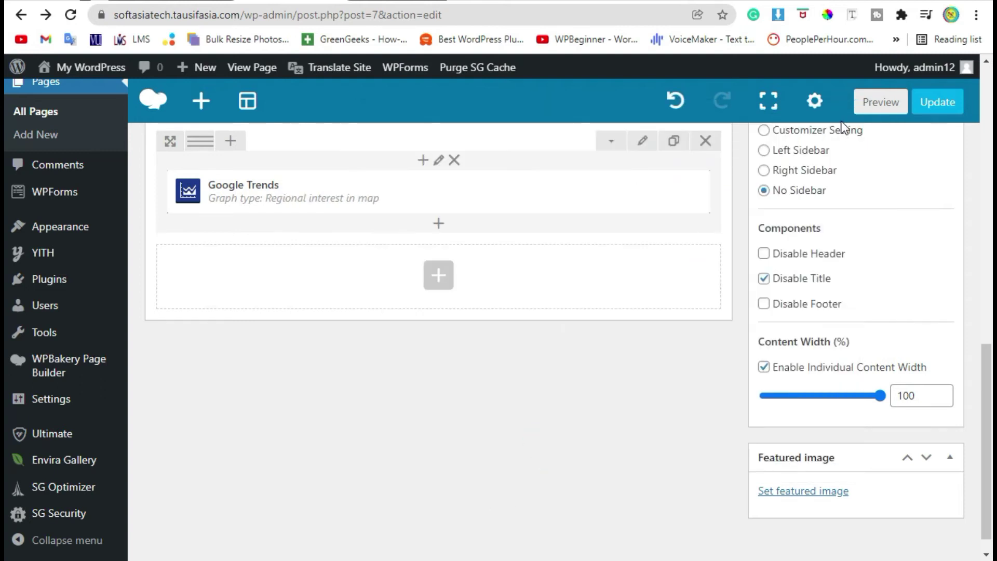
Update the Contact me page and view the regional interest map on the live page.
scroll(654, 191, "up", 2)
left_click(935, 101)
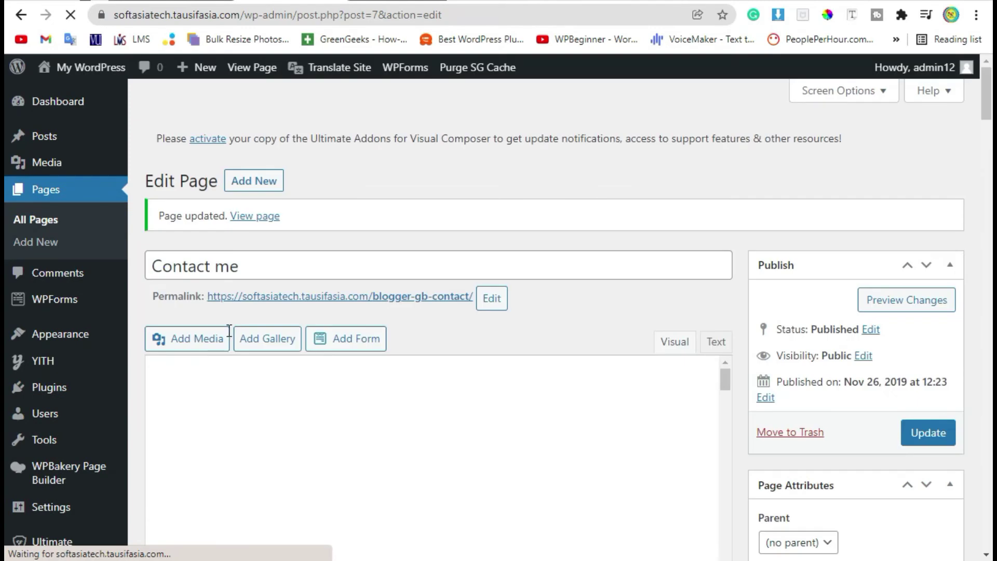
right_click(259, 221)
left_click(282, 230)
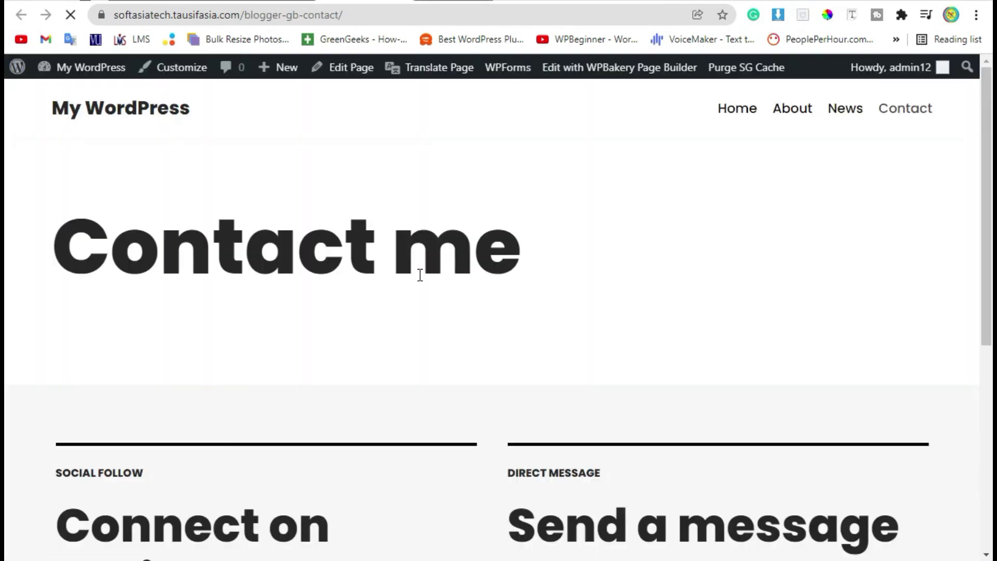
scroll(422, 285, "down", 5)
scroll(478, 361, "down", 3)
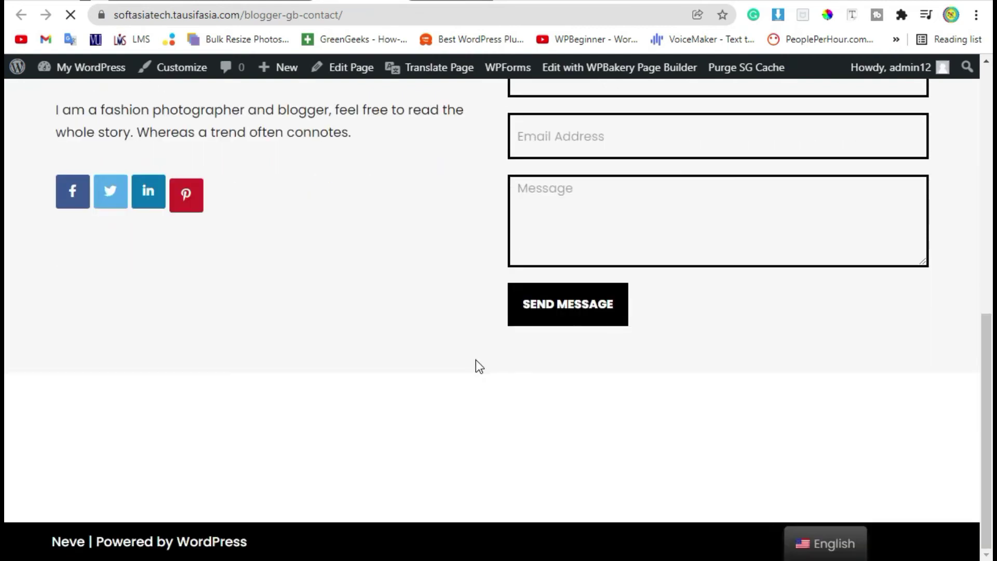
scroll(738, 249, "down", 4)
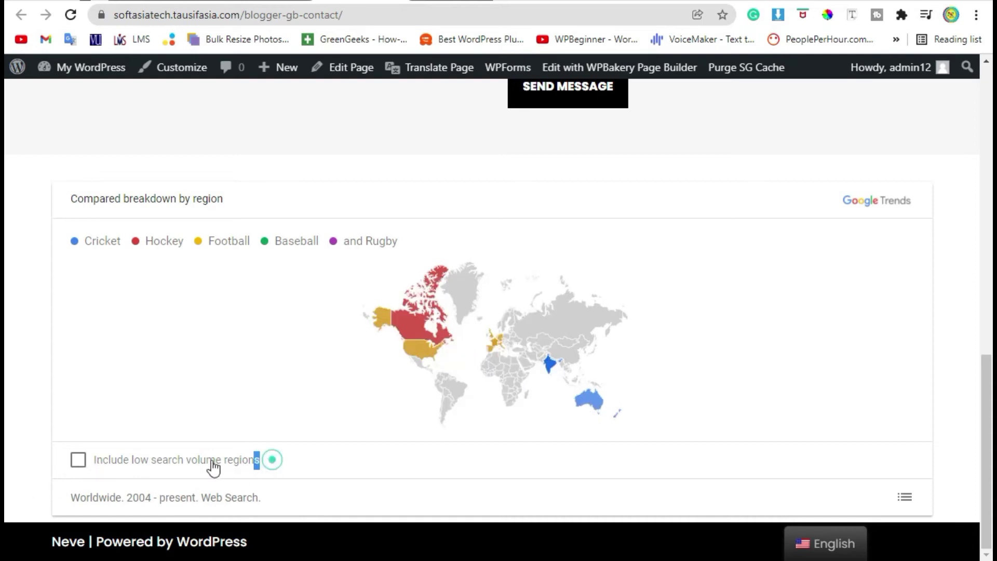
Include low search volume regions in the world map and inspect the sports breakdown for individual countries.
left_click_drag(213, 466, 117, 468)
left_click(77, 462)
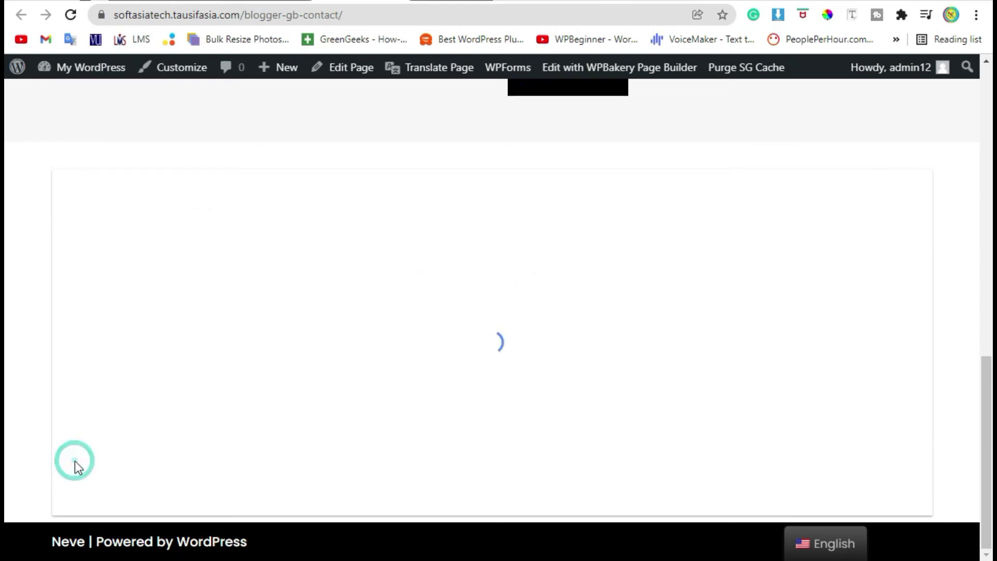
left_click(20, 437)
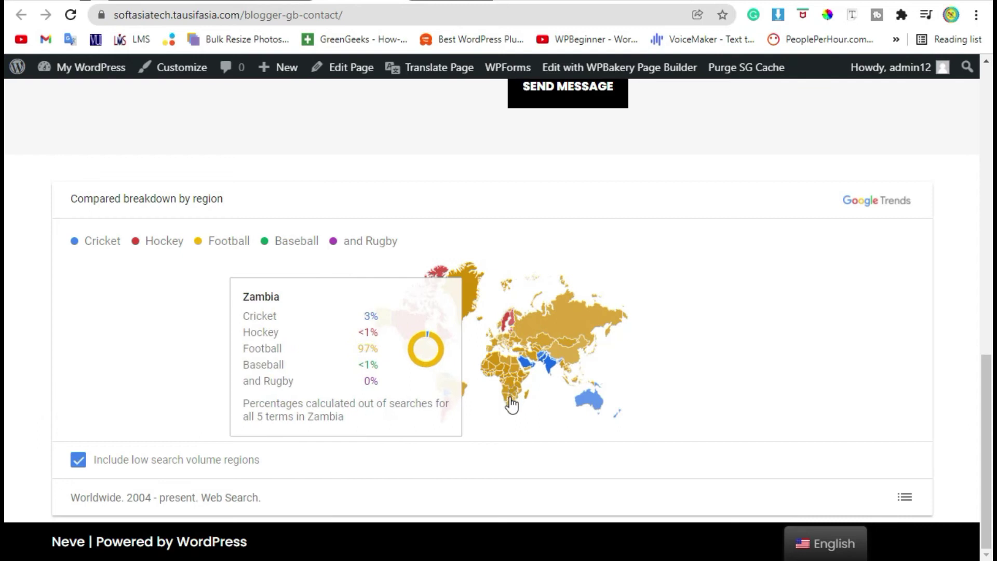
mouse_move(559, 338)
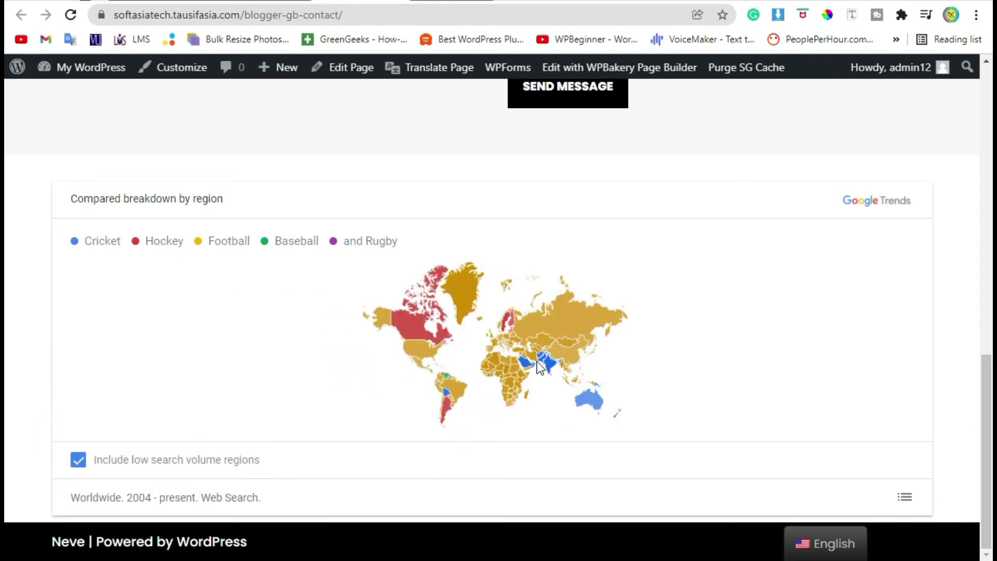
mouse_move(544, 359)
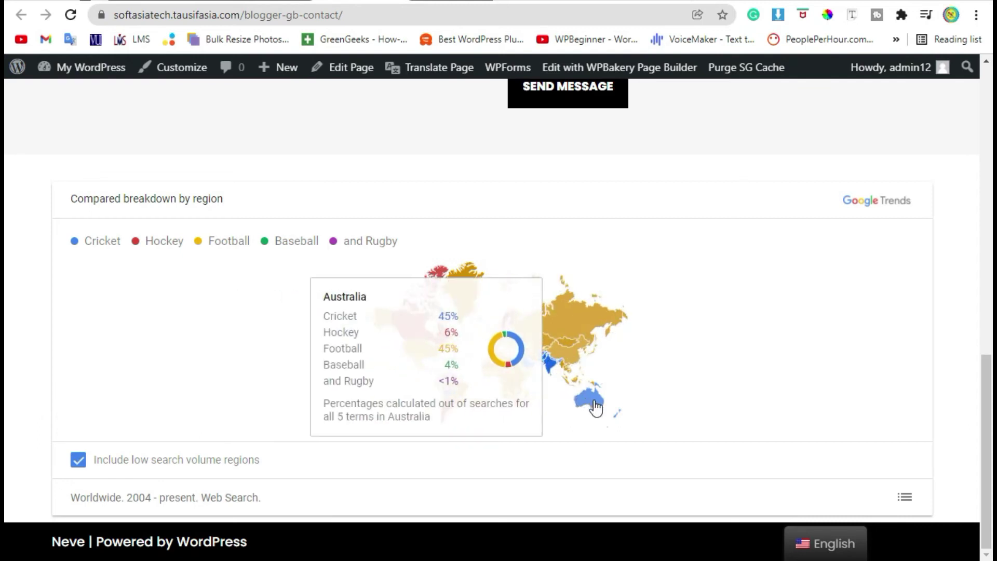
mouse_move(411, 332)
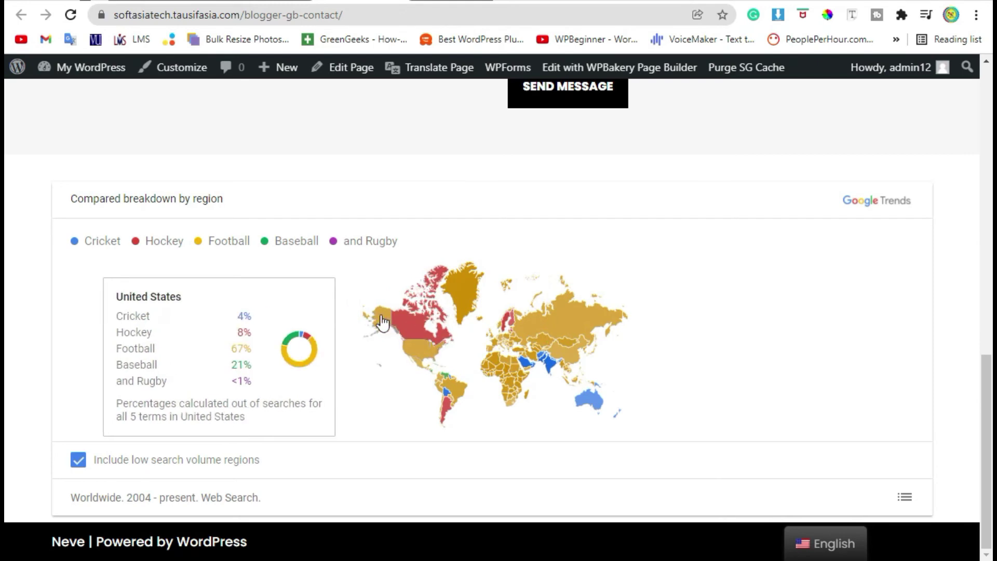
mouse_move(445, 386)
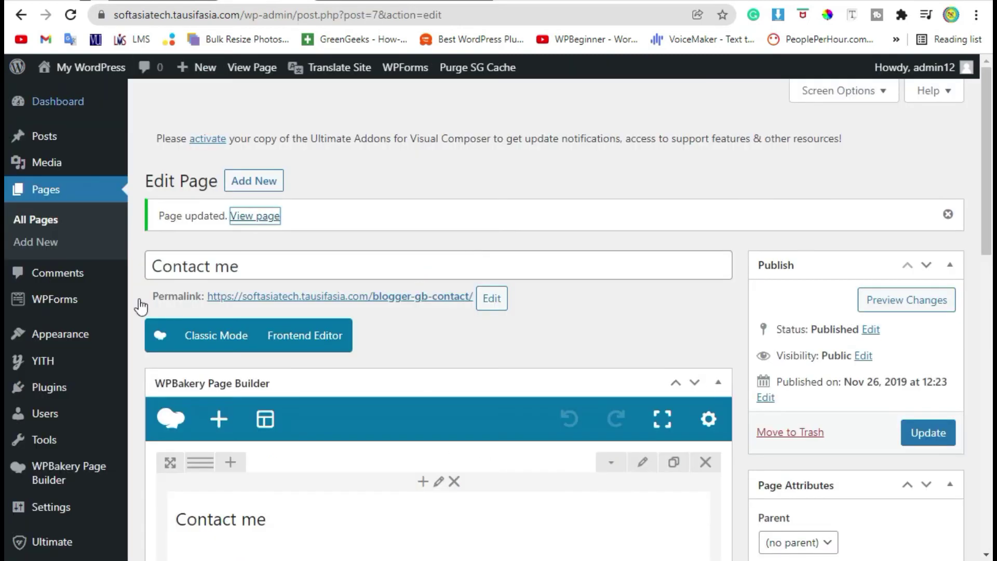
Set the Google Trends element's location to Australia in the page editor and save its settings.
scroll(252, 296, "down", 15)
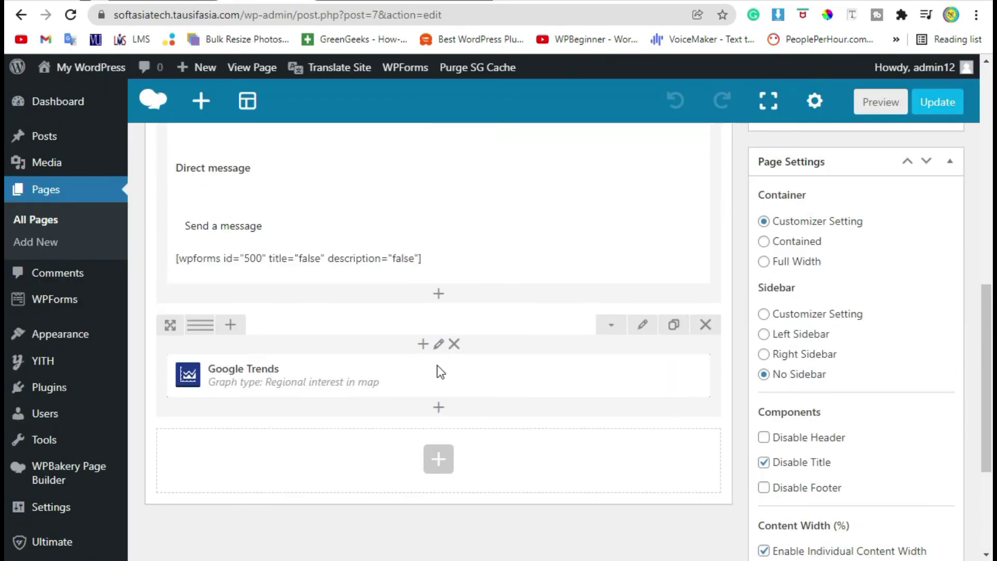
left_click(466, 377)
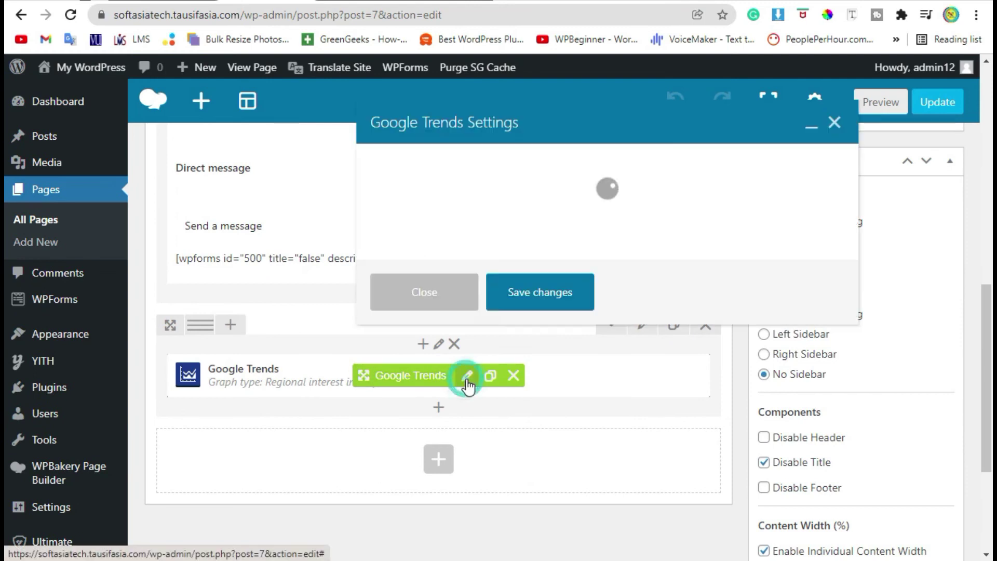
left_click(444, 334)
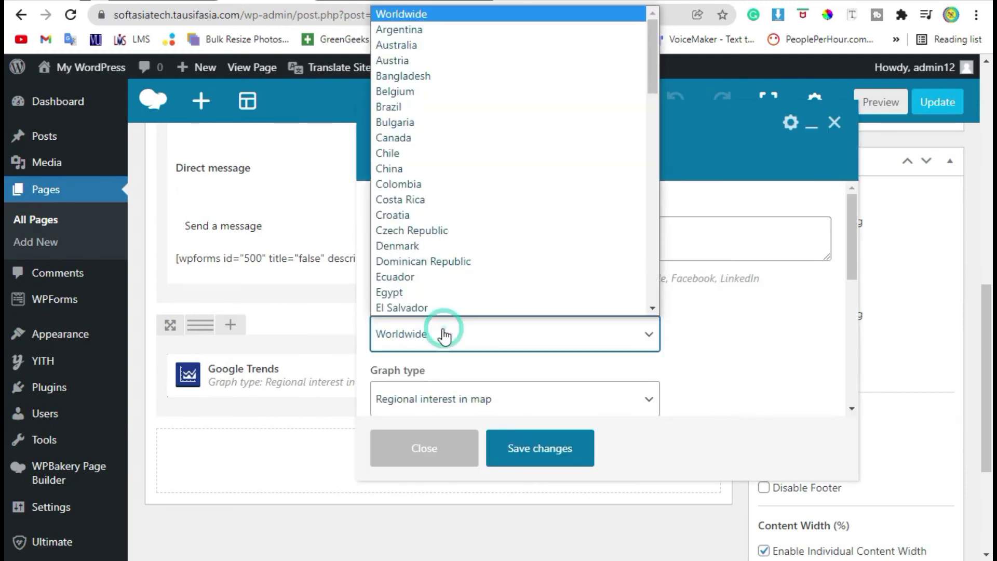
left_click(500, 43)
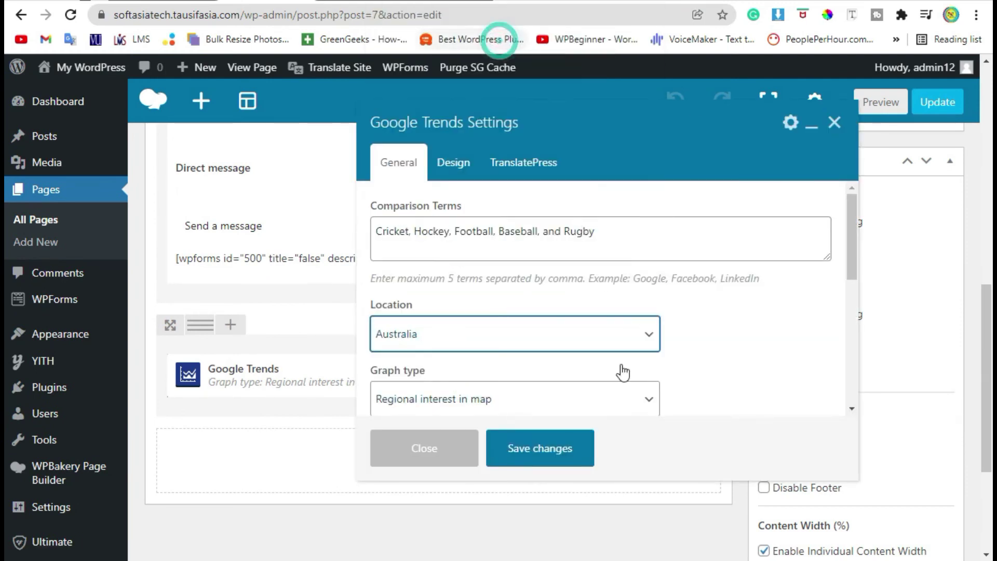
left_click(539, 447)
Update the Contact me page and view the Australian subregion map on the live page.
left_click(930, 106)
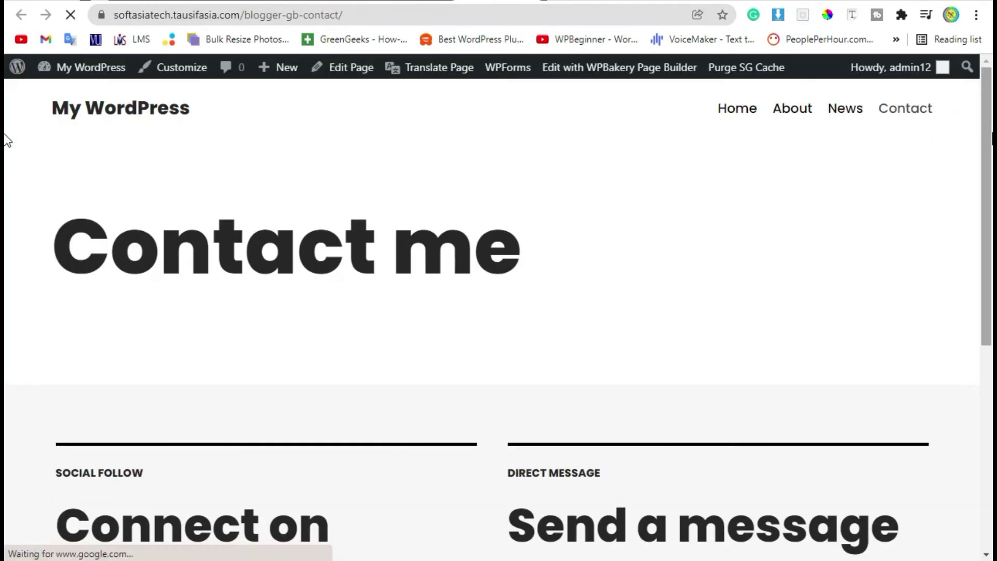
scroll(6, 139, "down", 7)
scroll(874, 442, "down", 3)
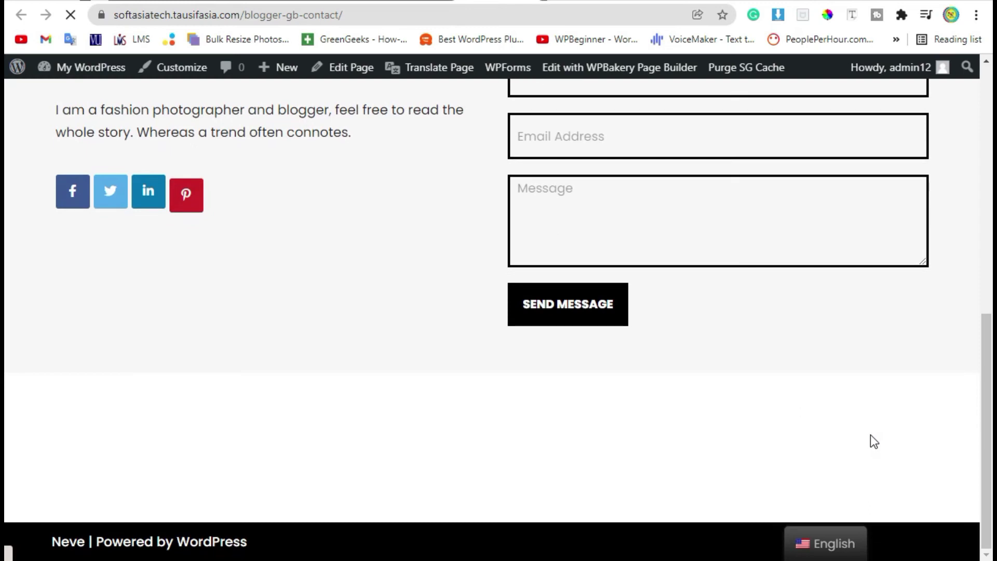
scroll(831, 337, "down", 4)
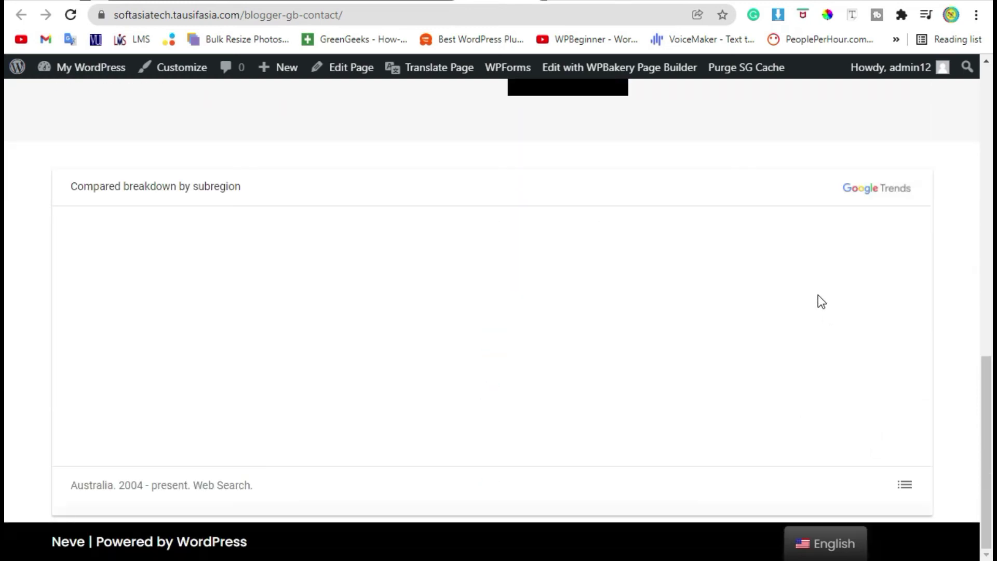
mouse_move(530, 397)
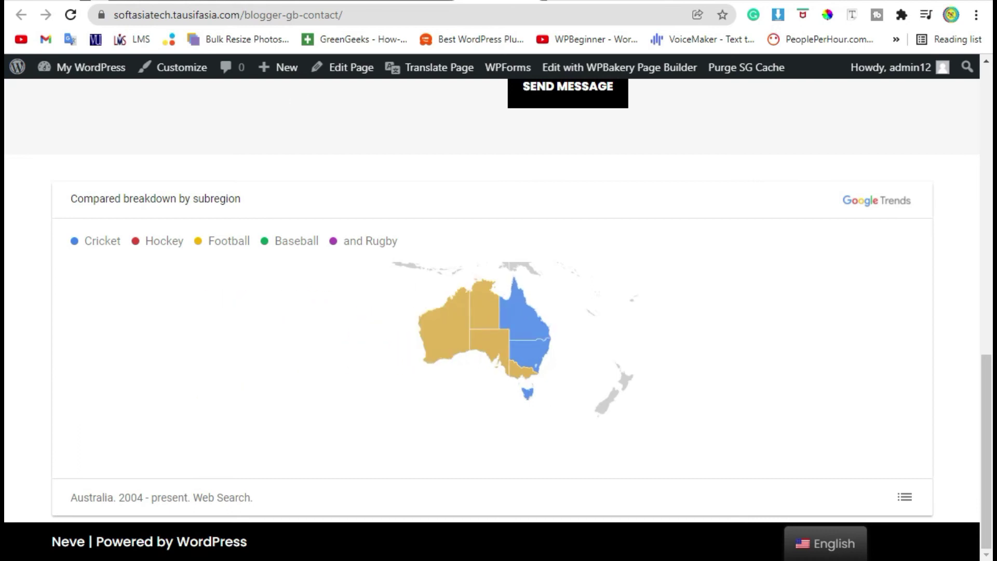
Show the Australian subregions as a list and page through it to the last entries and back.
left_click(906, 498)
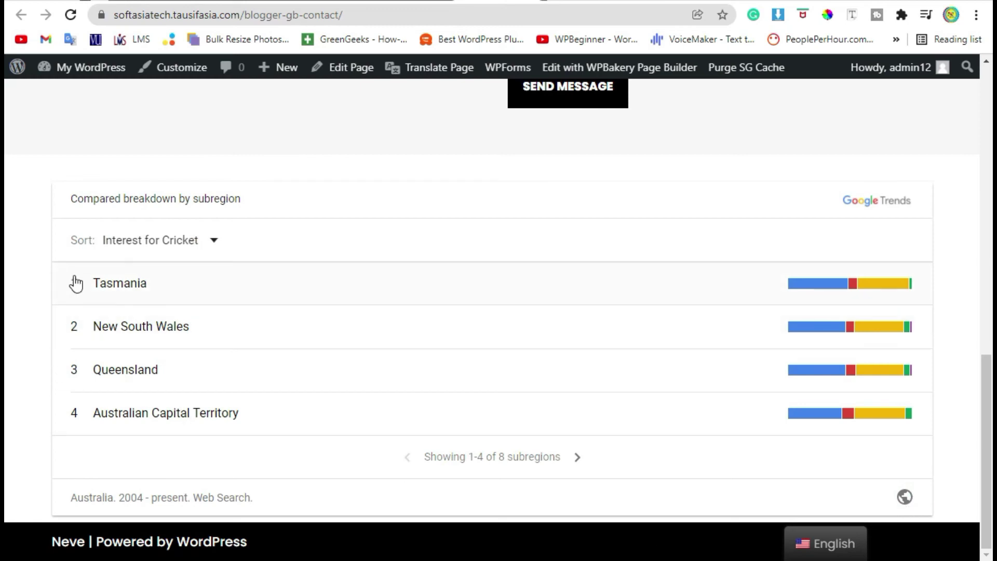
left_click(576, 460)
left_click(408, 458)
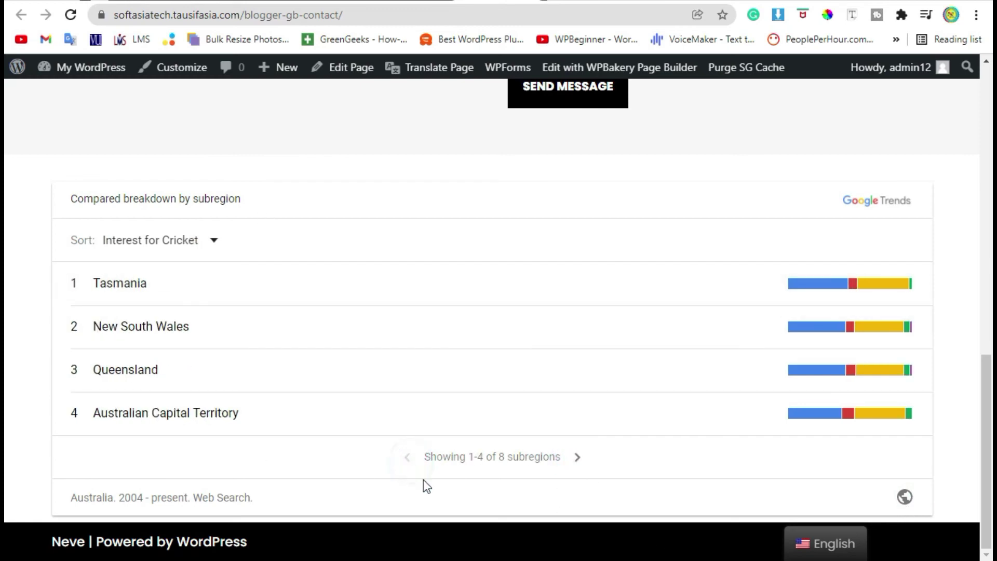
Reopen the Google Trends element's settings in the page editor and set its location to Turkey.
left_click(236, 2)
scroll(379, 370, "down", 10)
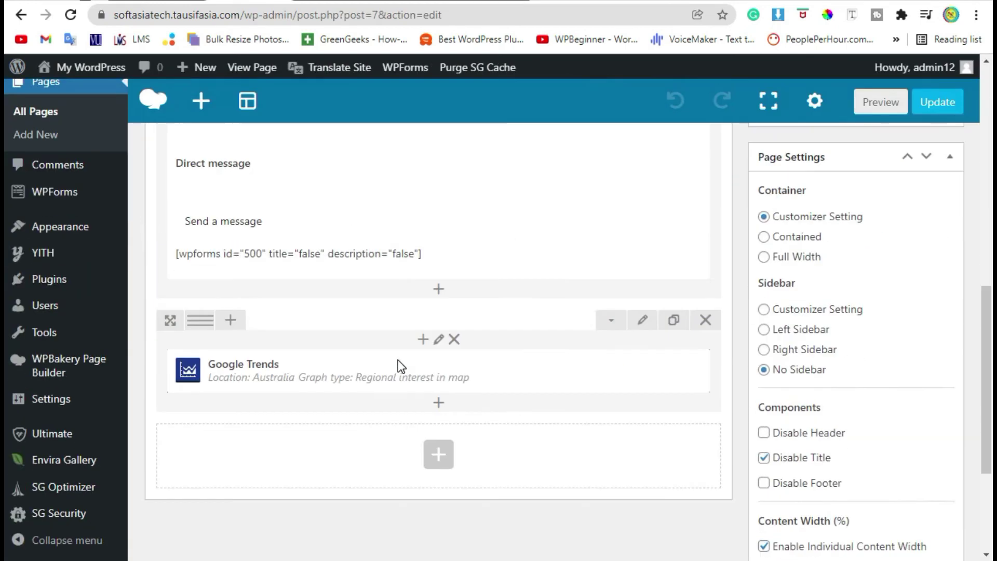
scroll(429, 341, "up", 1)
scroll(428, 335, "up", 1)
left_click(469, 274)
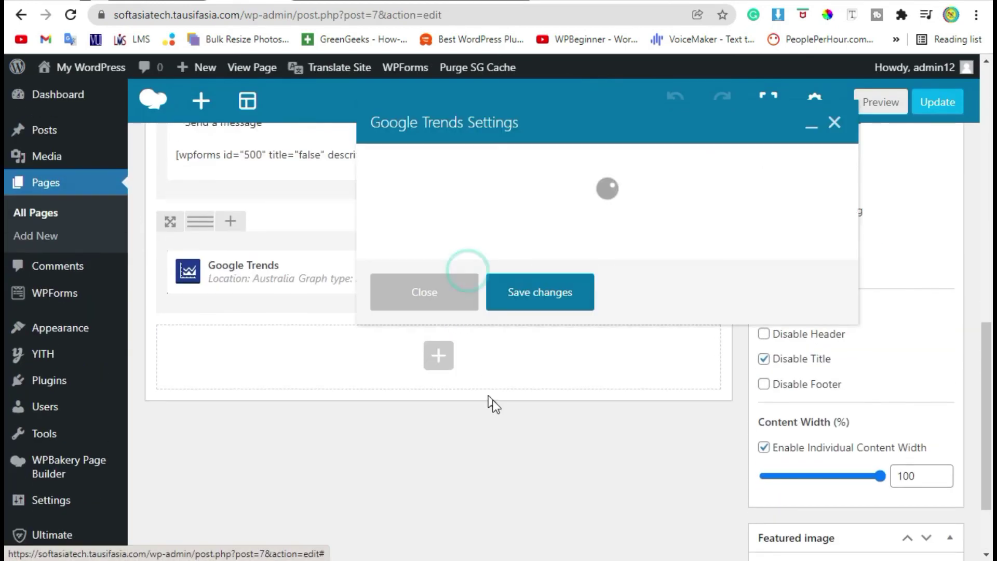
scroll(572, 245, "down", 2)
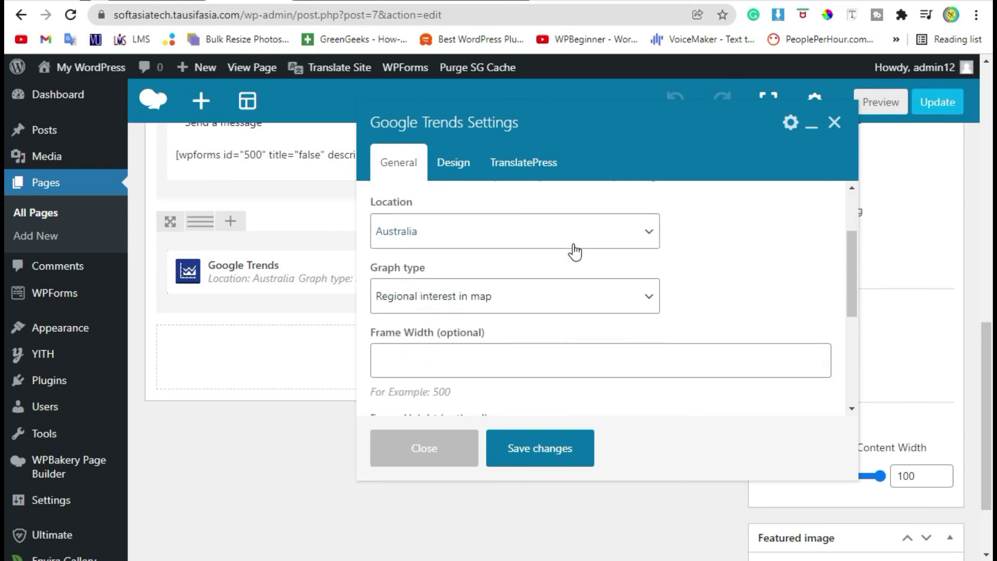
left_click(406, 226)
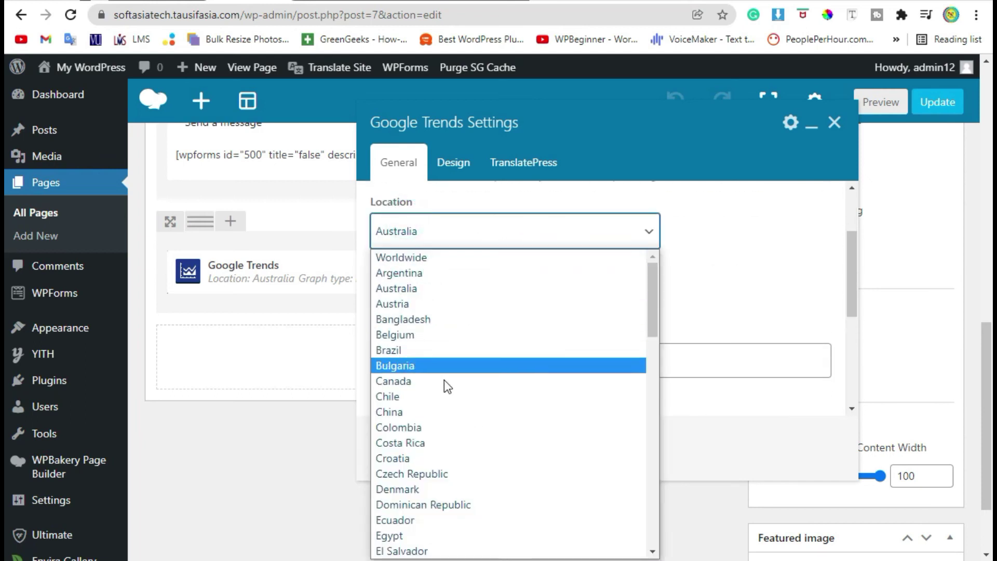
scroll(467, 441, "down", 15)
scroll(478, 470, "down", 1)
left_click(485, 433)
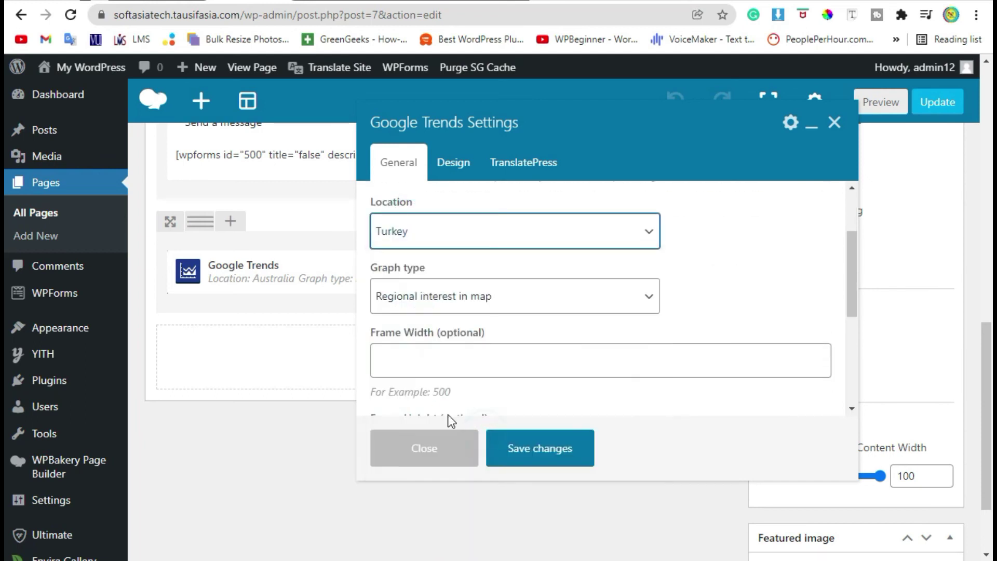
Choose Regional interest in table as the graph type and save the Google Trends settings.
left_click(533, 298)
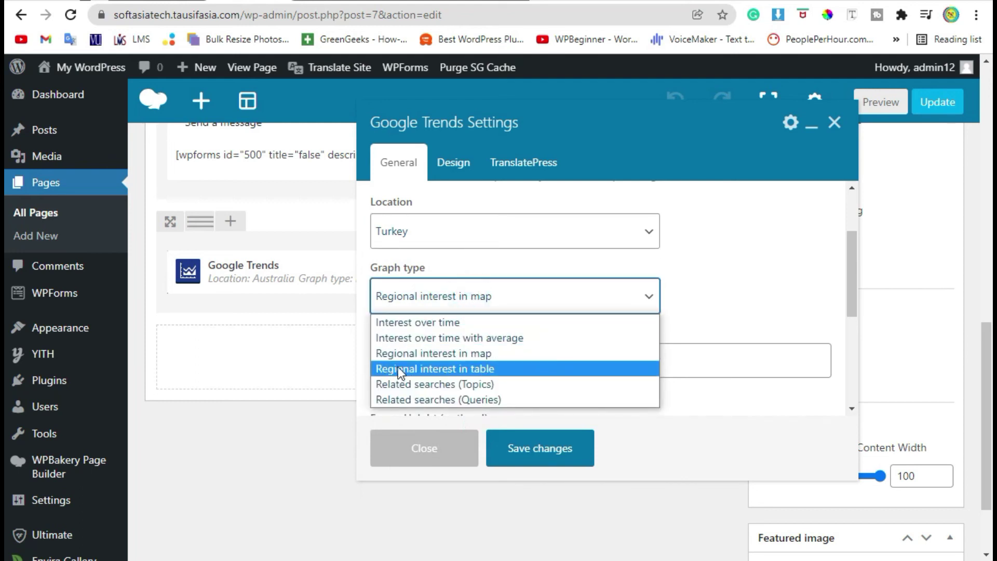
left_click(451, 370)
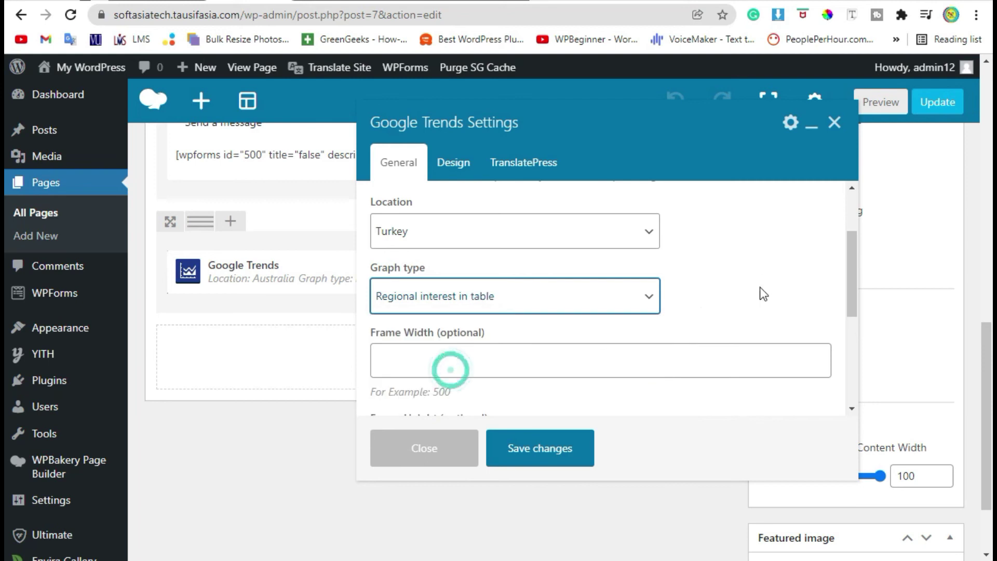
scroll(653, 294, "down", 5)
left_click(568, 459)
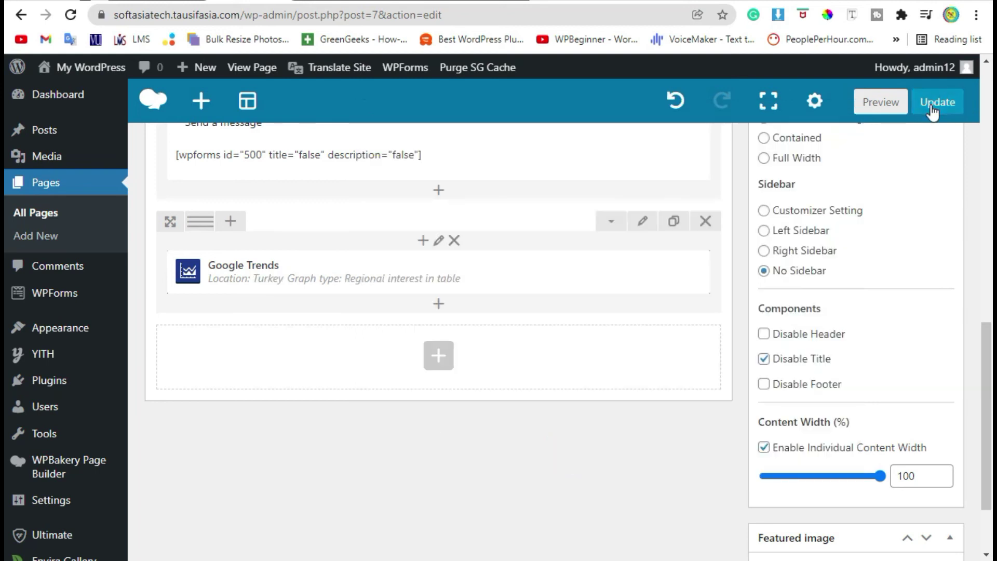
Update the Contact me page and inspect the Turkish subregion breakdown on the live page.
left_click(931, 104)
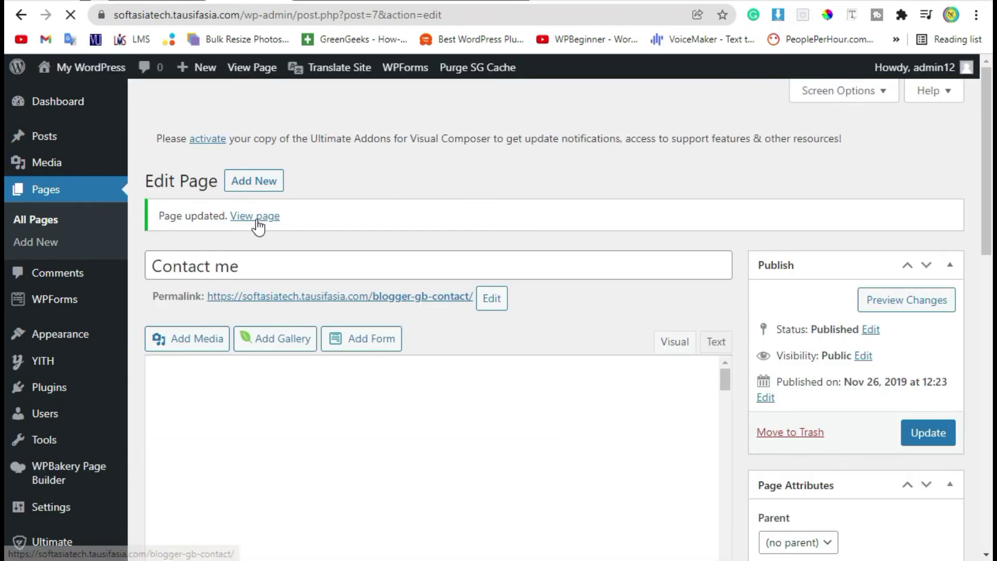
left_click(258, 218)
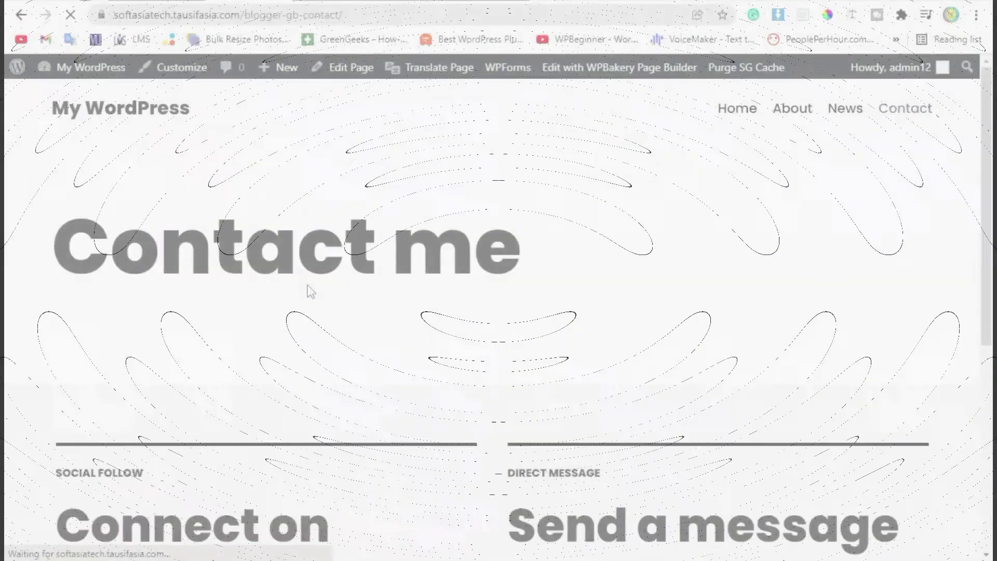
scroll(308, 289, "down", 10)
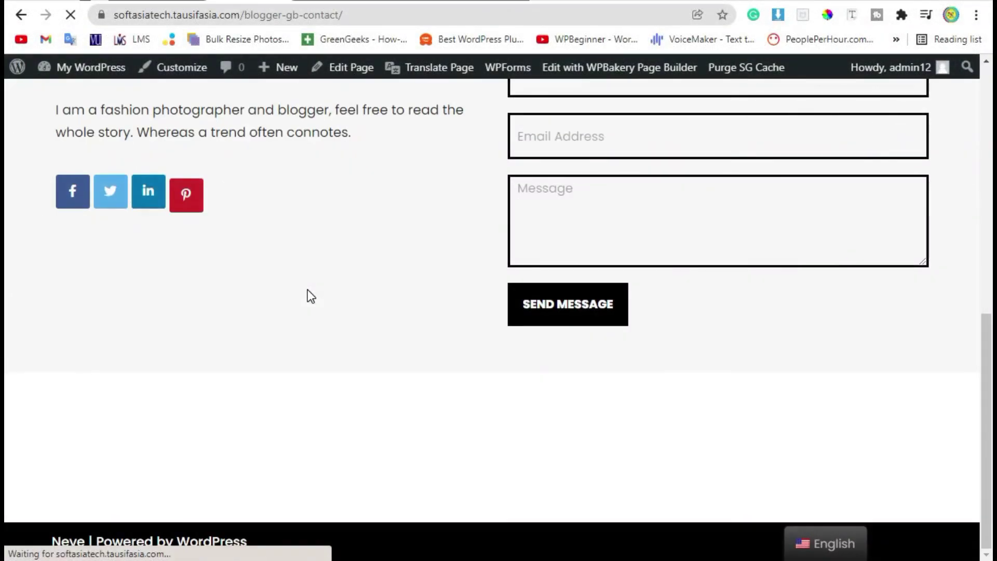
scroll(320, 301, "down", 4)
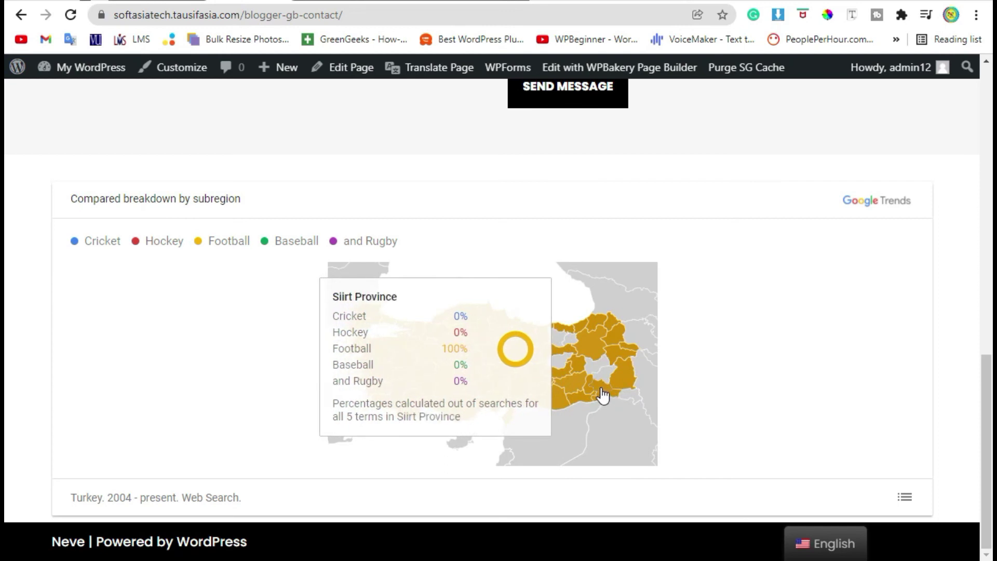
mouse_move(545, 394)
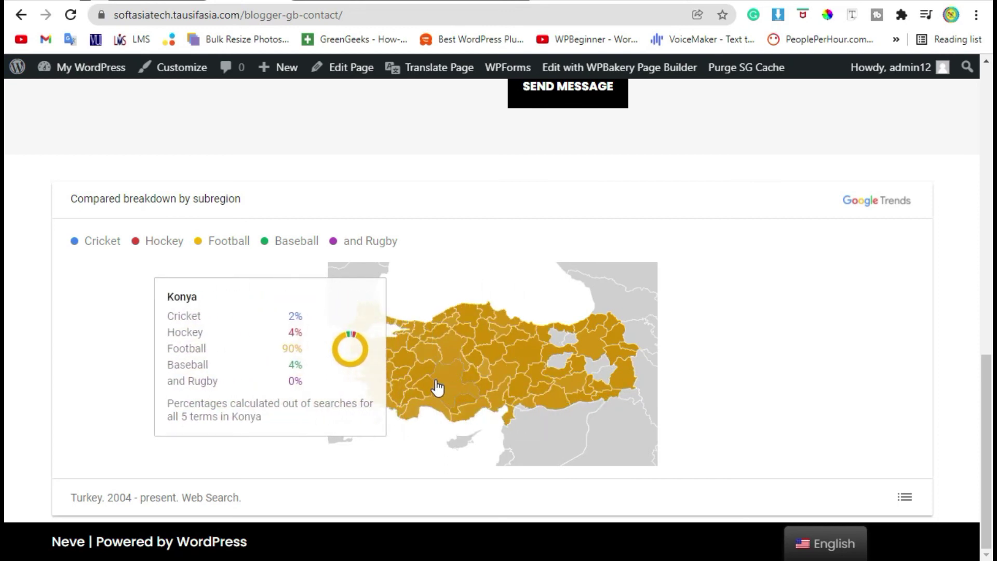